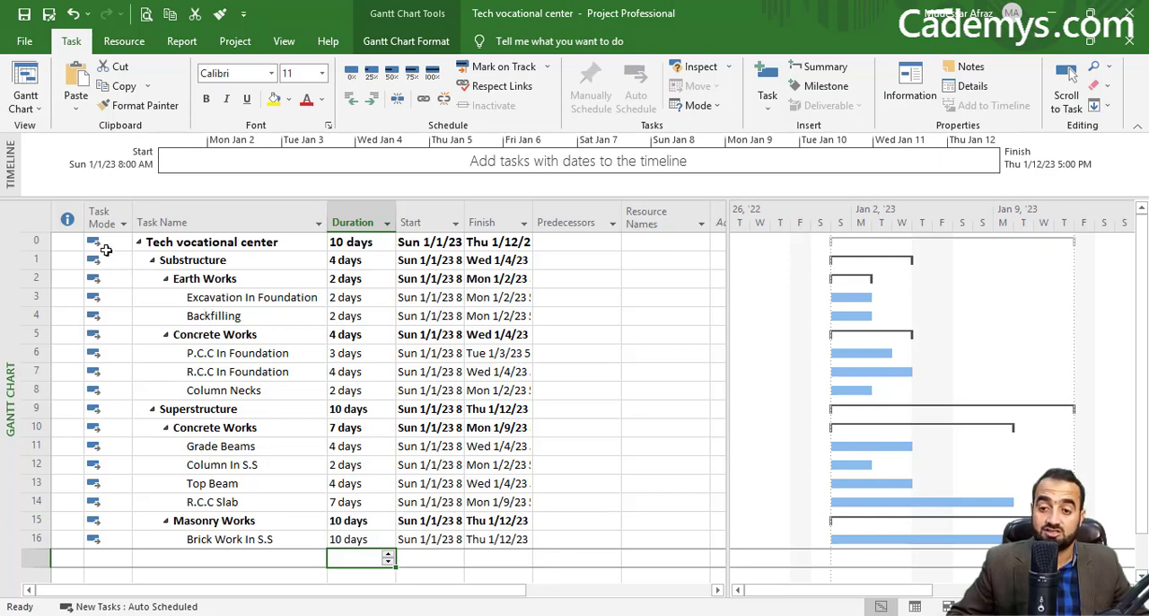
# Step: Show the Task Form details pane below the Gantt chart, displaying predecessors and successors
pyautogui.click(283, 40)
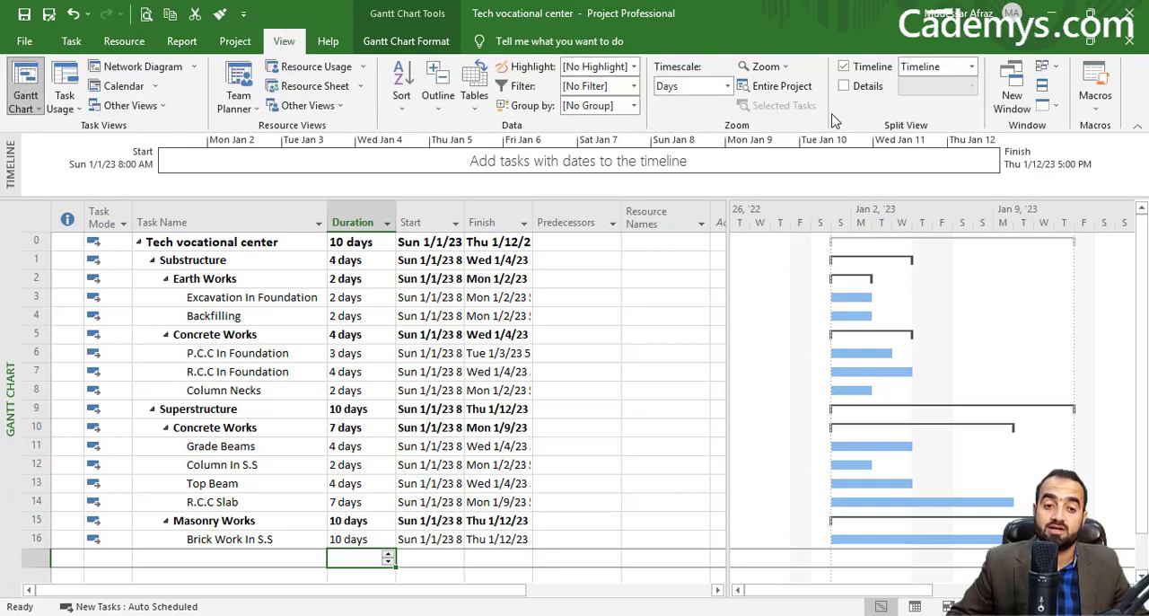
pyautogui.click(844, 87)
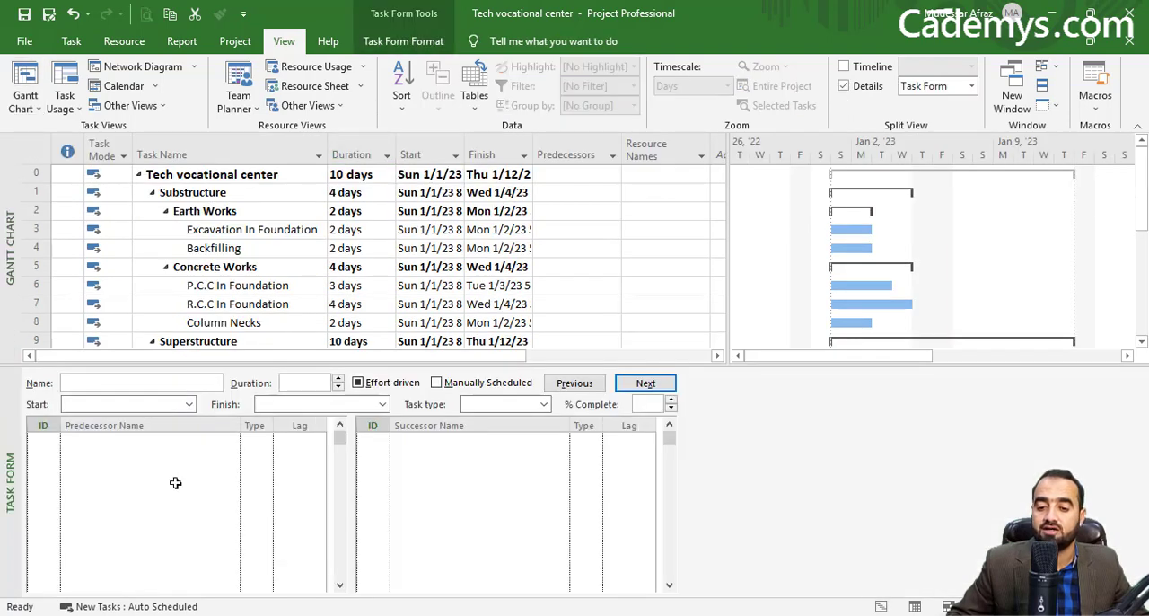
pyautogui.rightClick(175, 483)
pyautogui.click(220, 326)
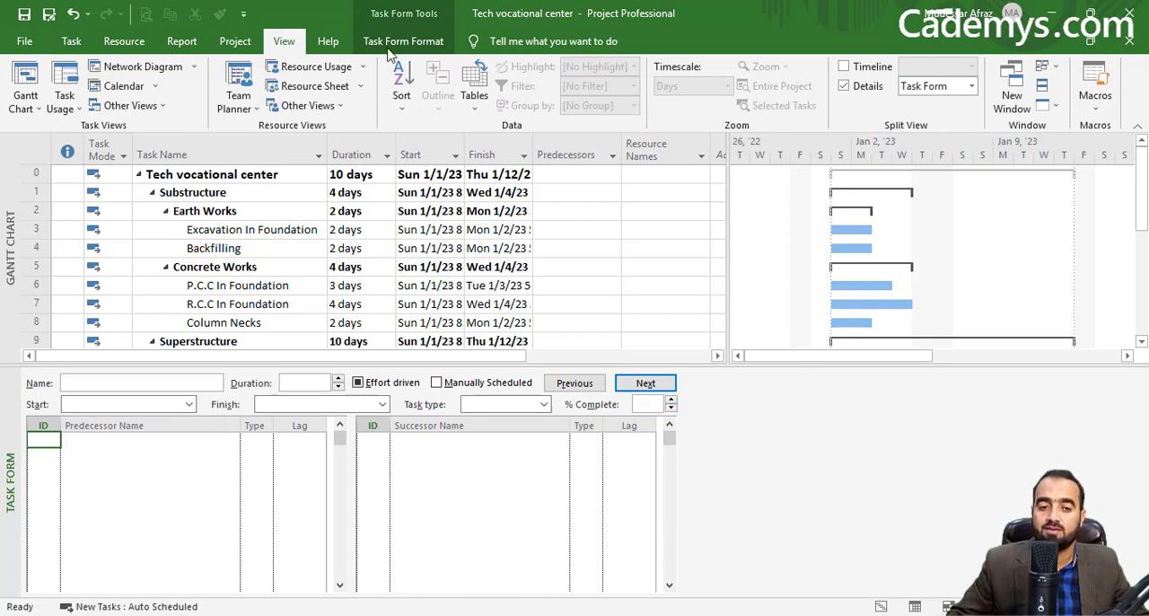
pyautogui.rightClick(167, 470)
pyautogui.click(240, 318)
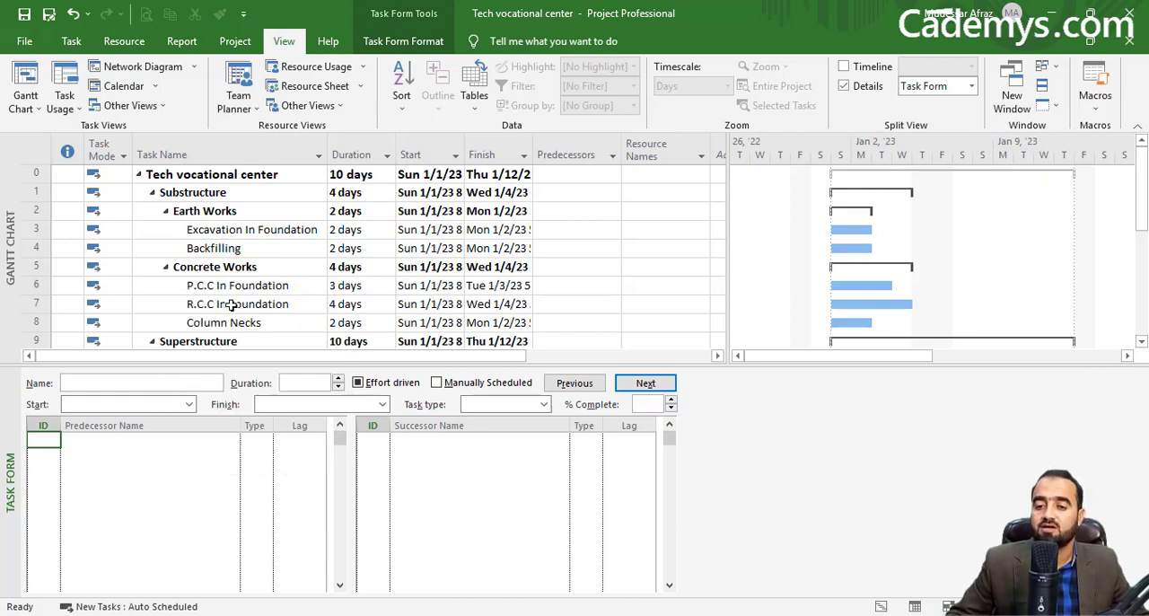
pyautogui.press('Up')
pyautogui.press('Up')
pyautogui.press('Up')
pyautogui.press('Up')
pyautogui.press('Up')
pyautogui.press('Up')
pyautogui.press('Up')
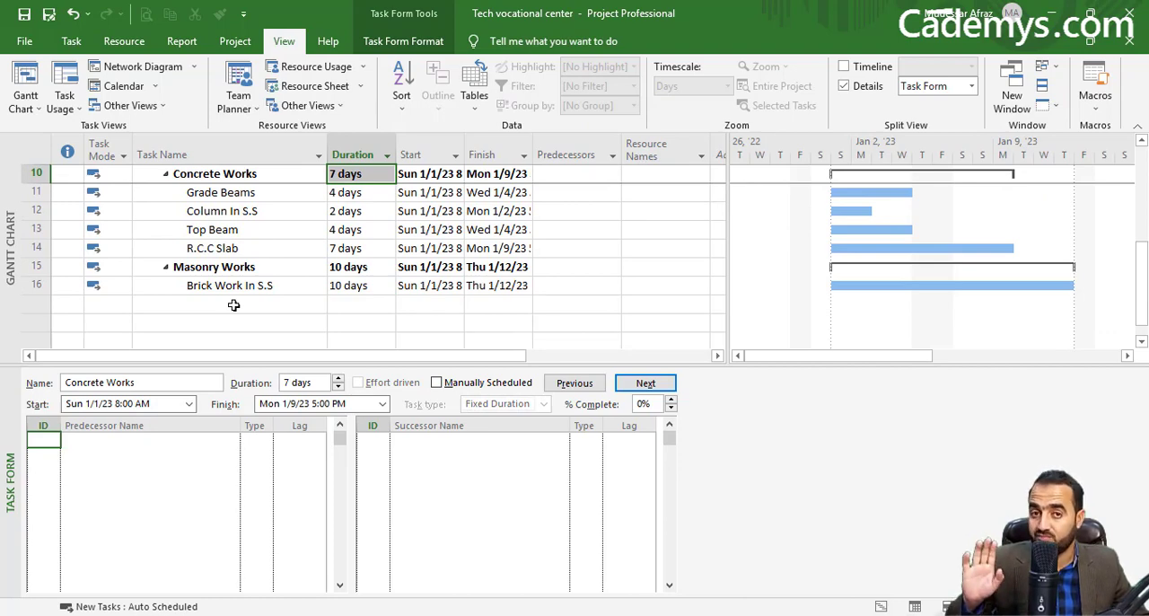
pyautogui.press('Up')
pyautogui.press('Up')
pyautogui.press('Up')
pyautogui.press('Up')
pyautogui.press('Up')
pyautogui.press('Up')
pyautogui.press('Up')
pyautogui.press('Up')
pyautogui.press('Up')
pyautogui.press('Up')
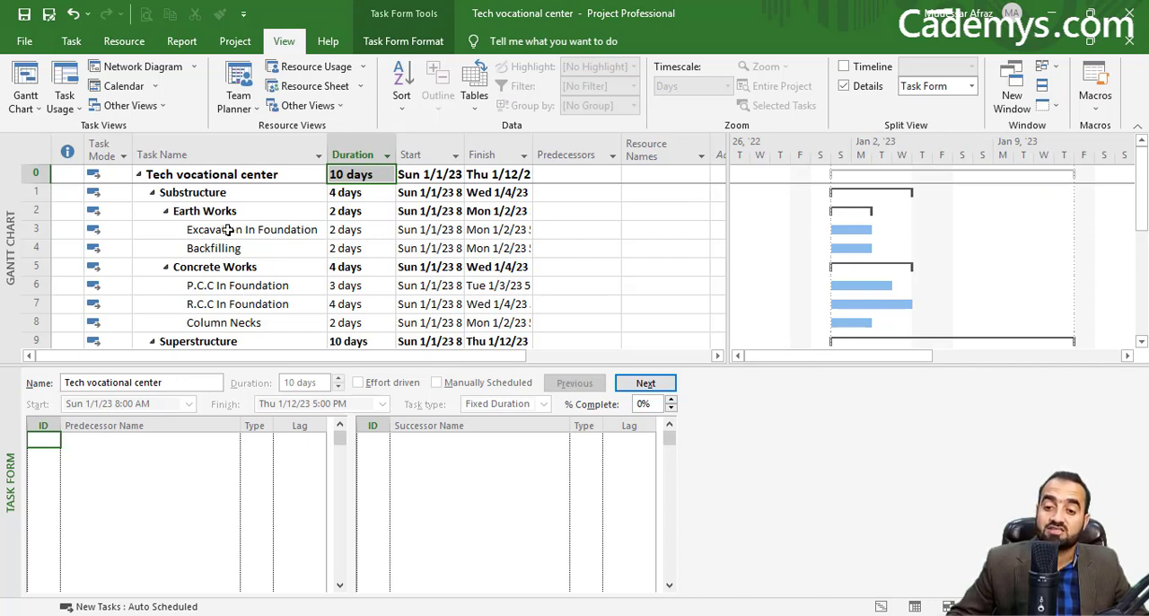
# Step: Assign Excavation In Foundation as the predecessor of P.C.C In Foundation with link type FS
pyautogui.click(240, 288)
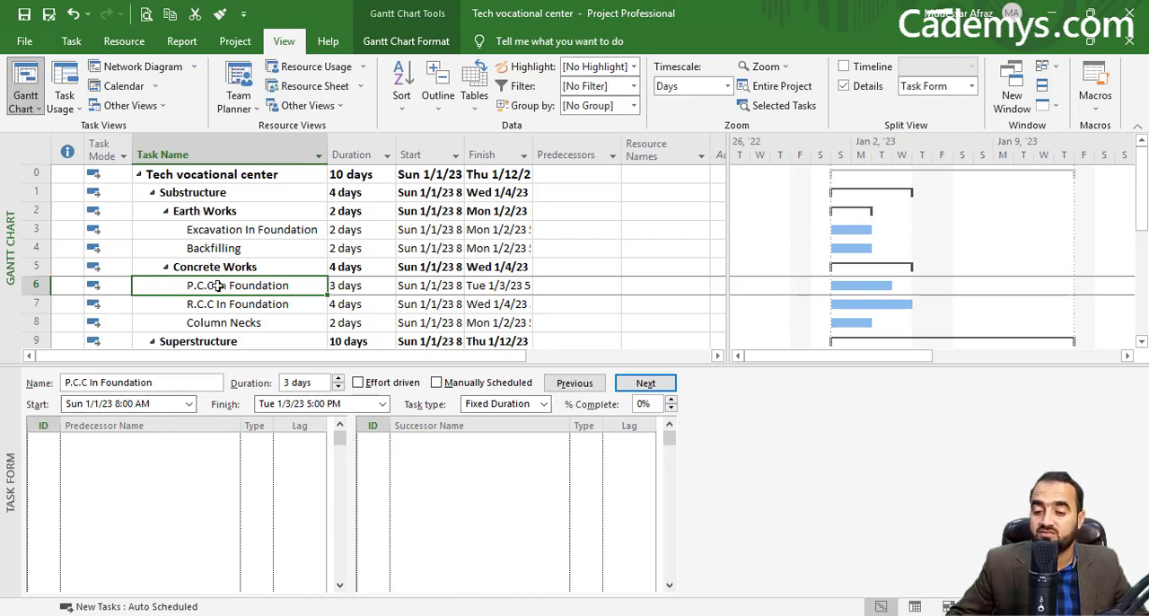
pyautogui.click(167, 438)
pyautogui.click(165, 439)
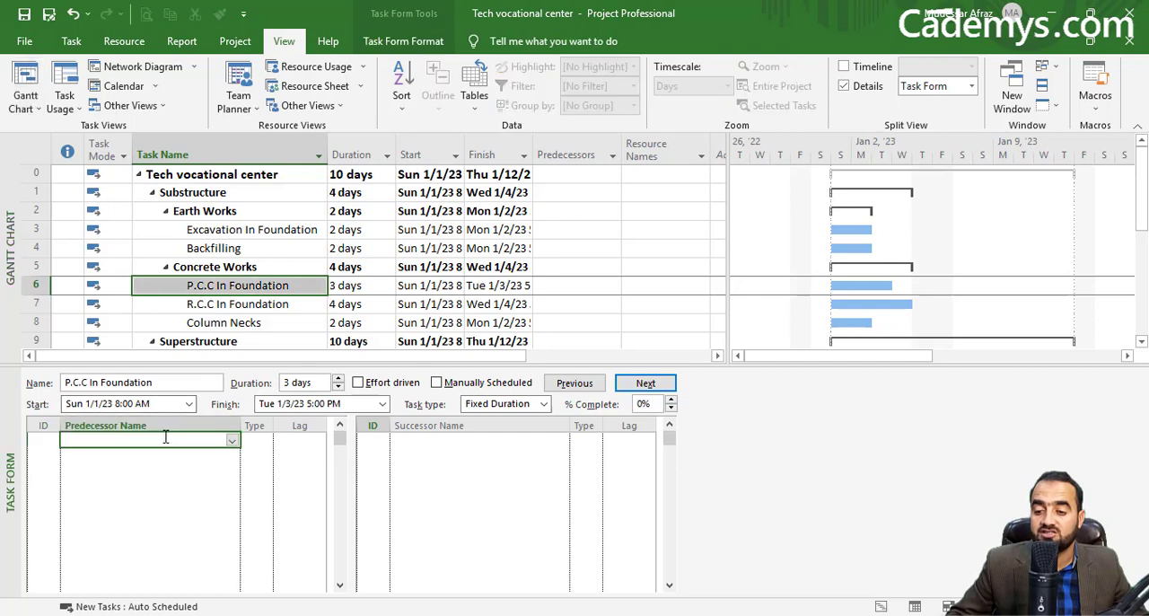
pyautogui.click(231, 440)
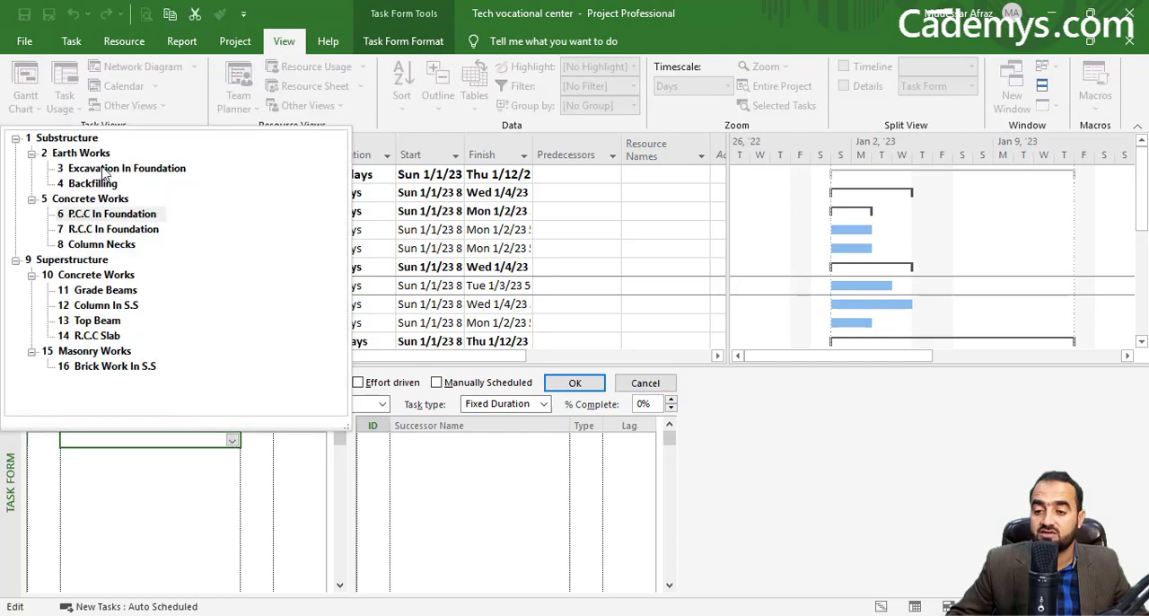
pyautogui.click(102, 168)
pyautogui.click(258, 440)
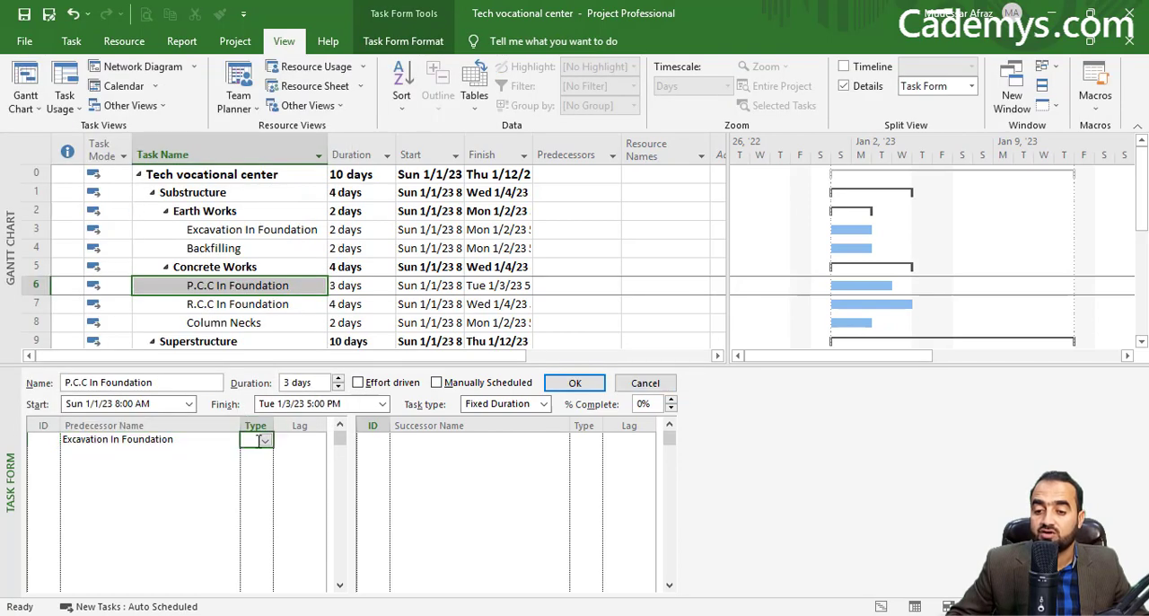
pyautogui.click(265, 441)
pyautogui.click(253, 462)
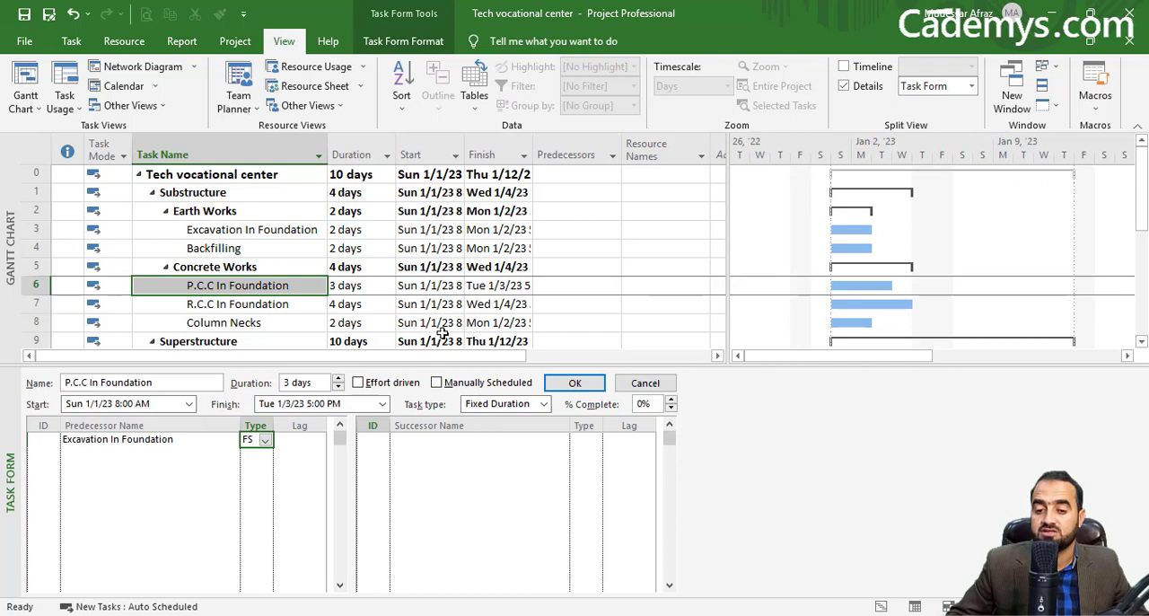
pyautogui.click(552, 384)
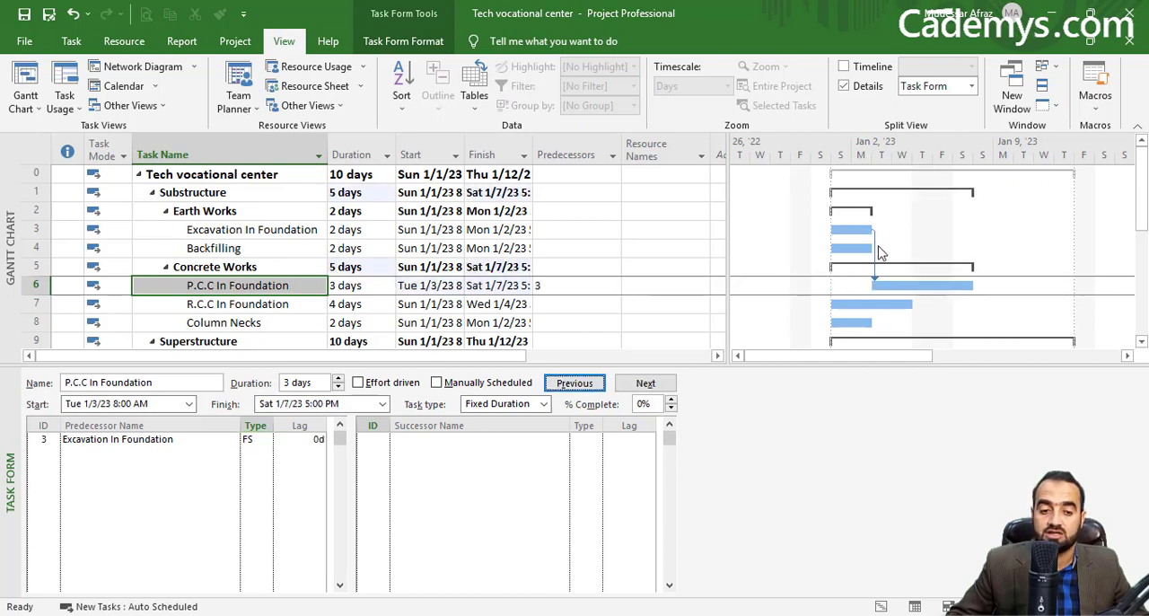
pyautogui.moveTo(949, 283)
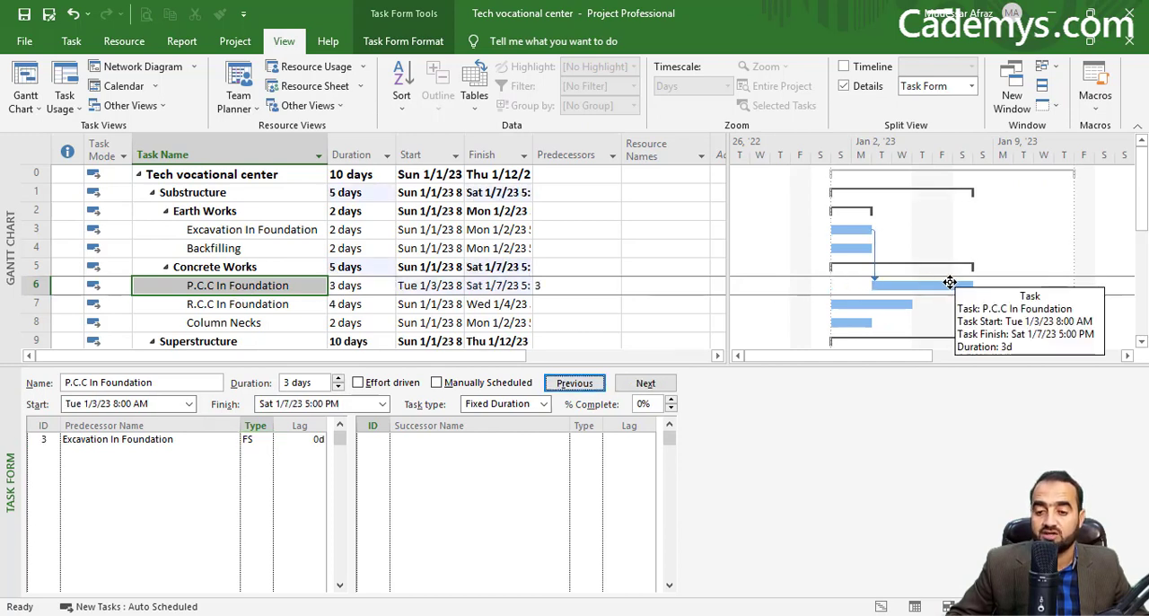
# Step: Assign P.C.C In Foundation as the predecessor of R.C.C In Foundation with link type FS
pyautogui.click(281, 304)
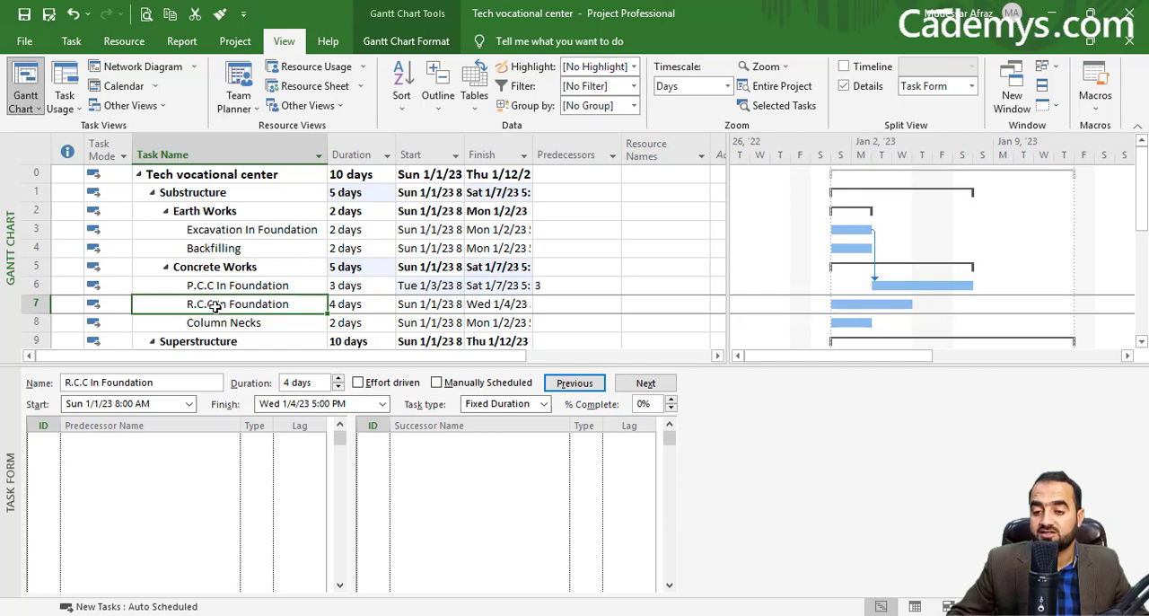
pyautogui.click(196, 440)
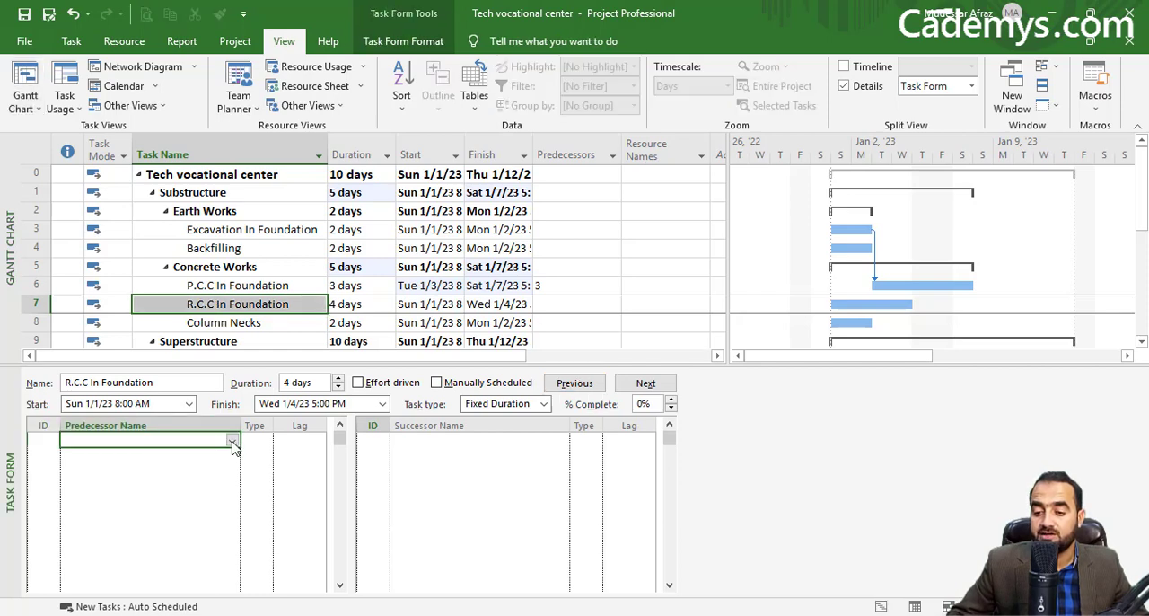
pyautogui.click(232, 441)
pyautogui.click(100, 215)
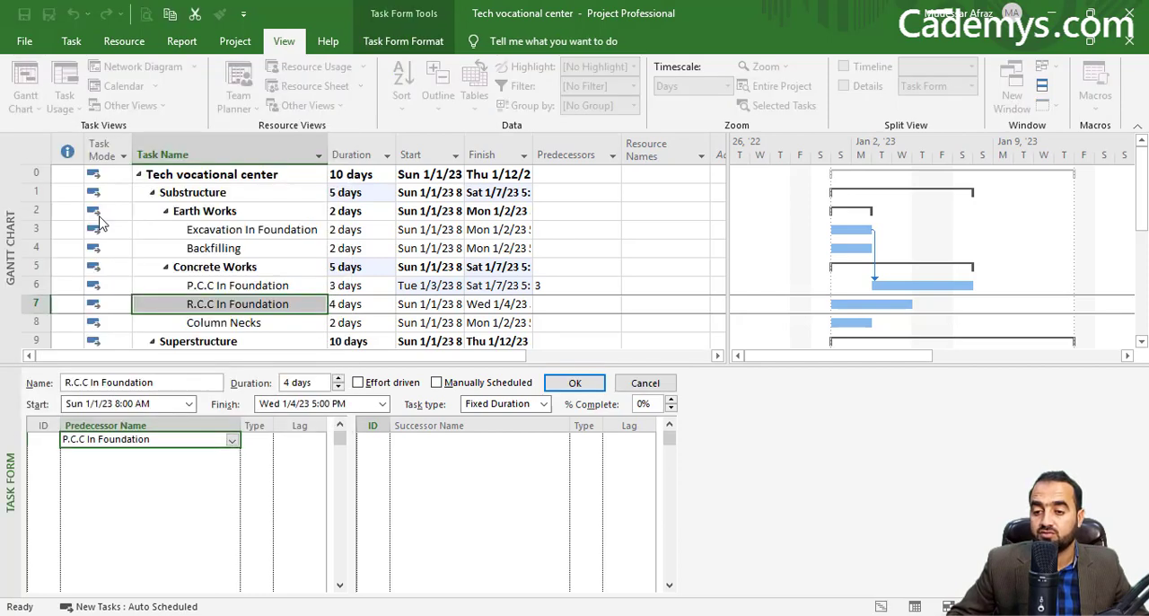
pyautogui.click(255, 439)
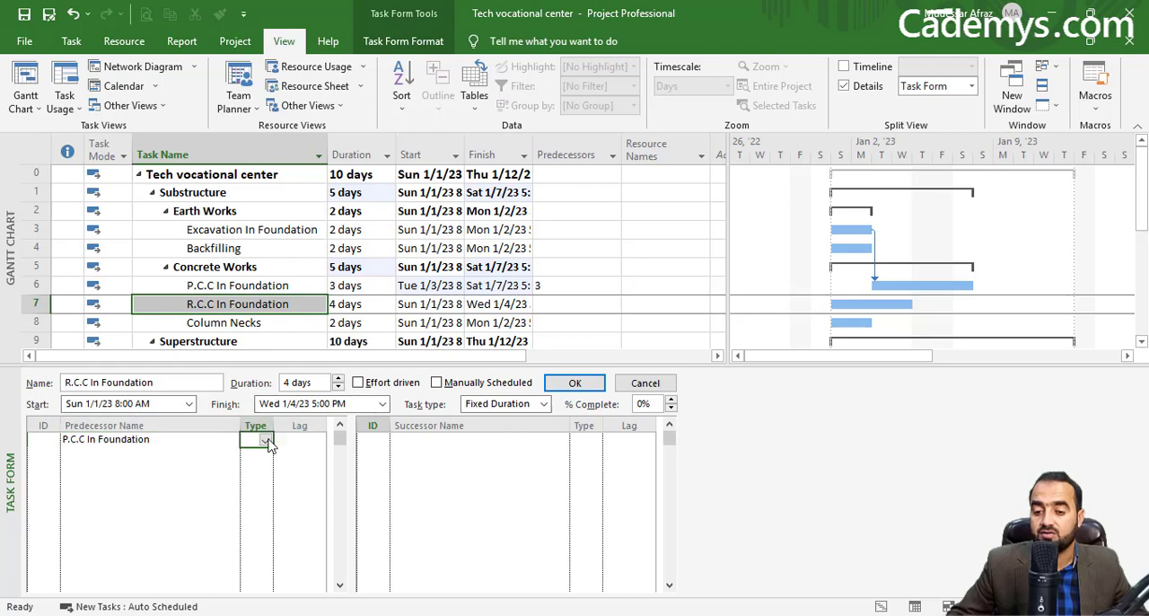
pyautogui.click(265, 440)
pyautogui.click(258, 467)
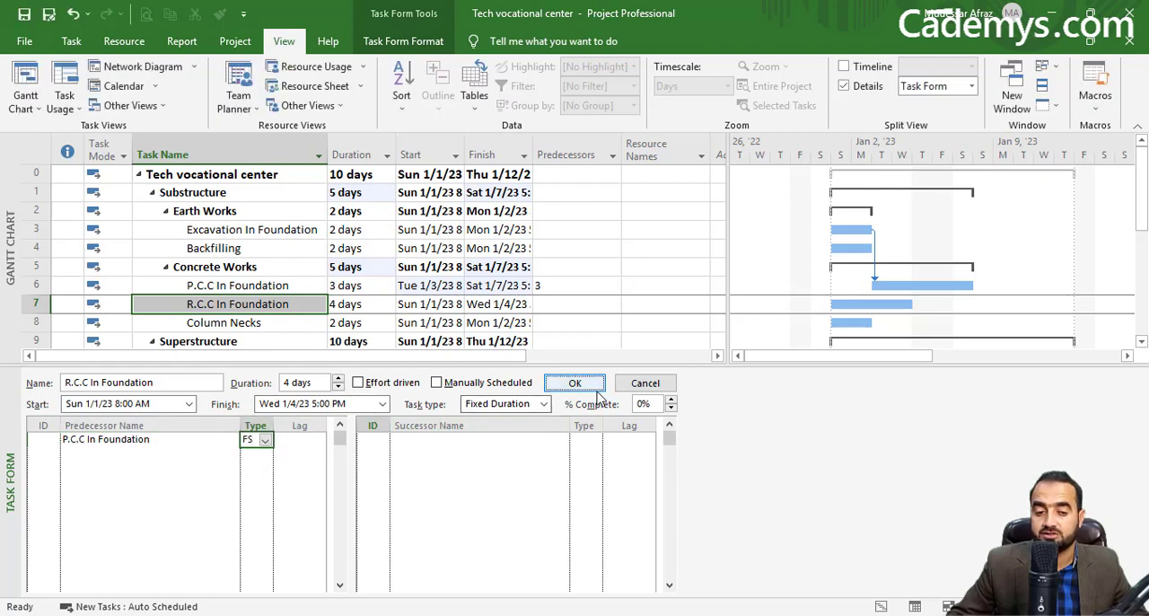
pyautogui.click(574, 383)
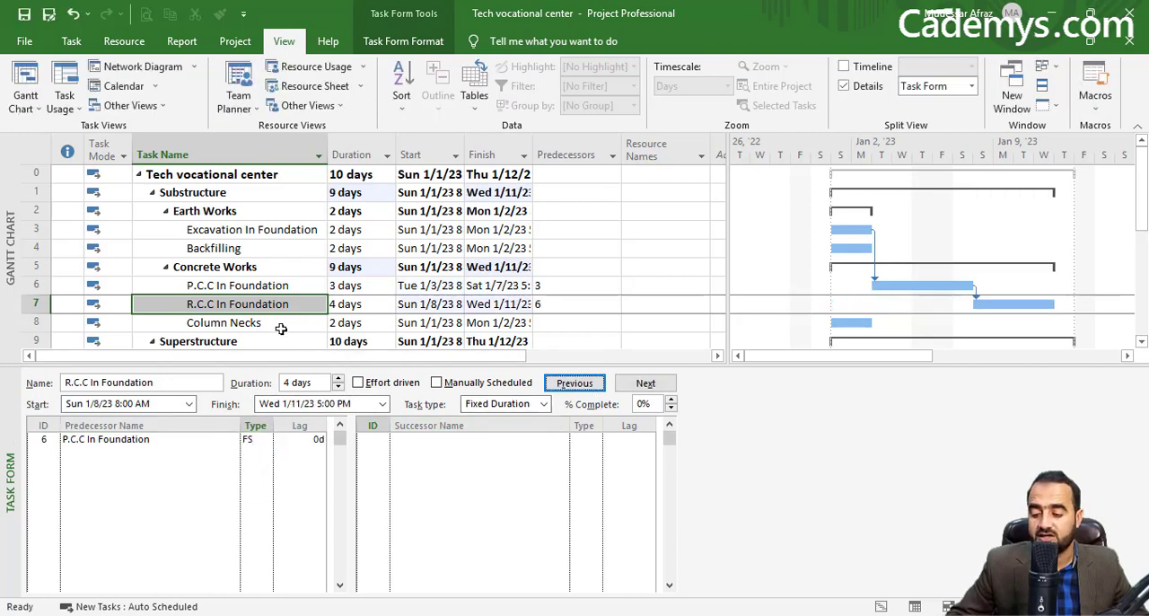
# Step: Assign Column Necks as the successor of R.C.C In Foundation with link type FS
pyautogui.click(228, 306)
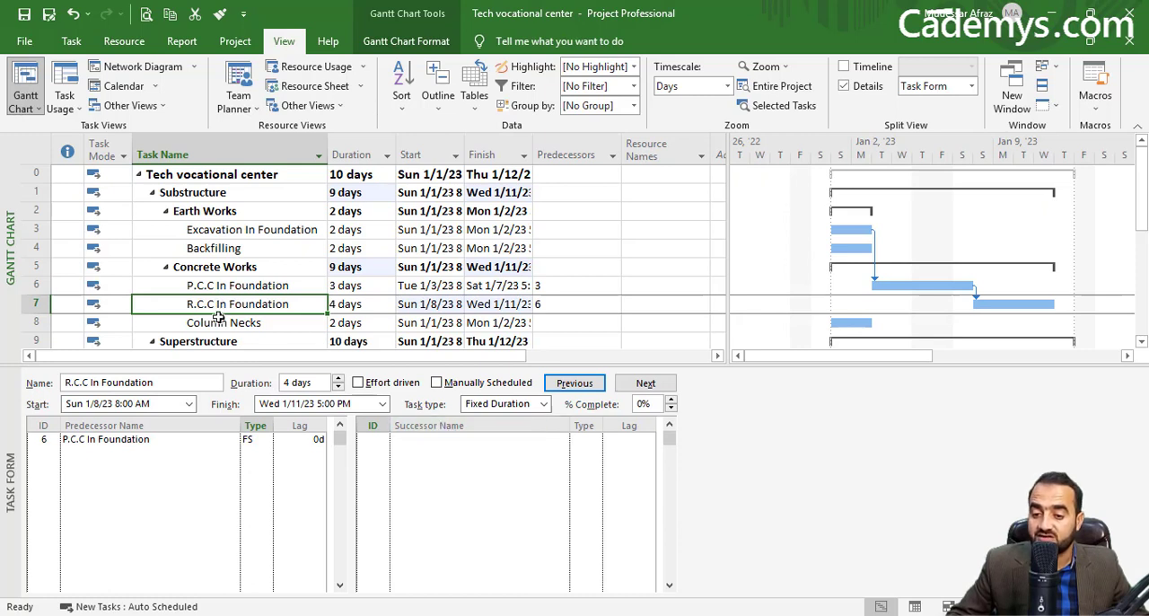
pyautogui.click(468, 442)
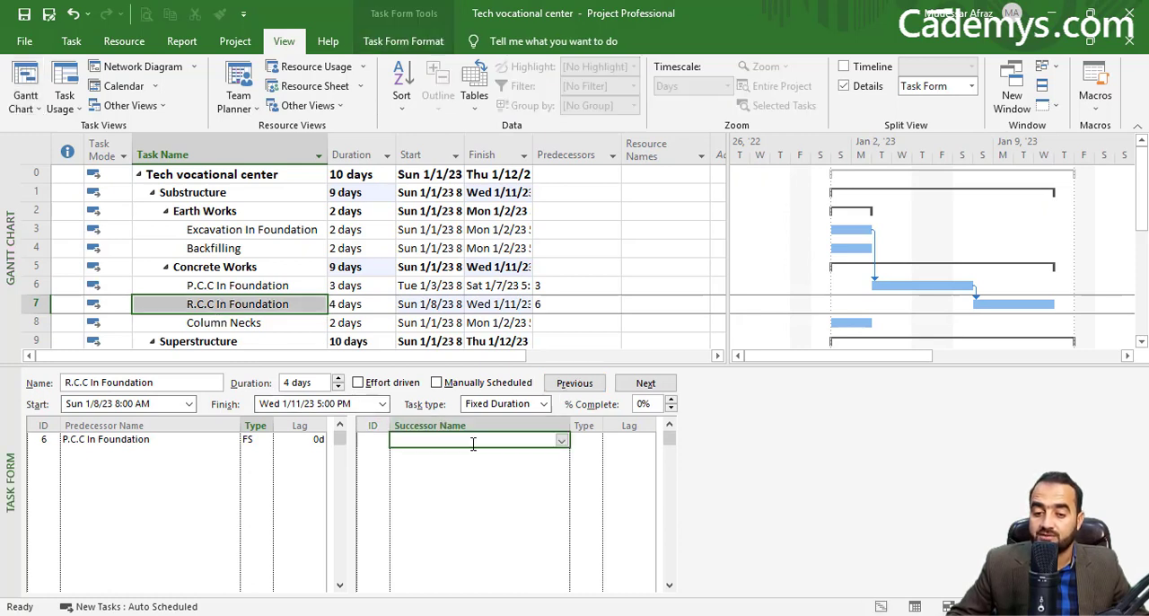
pyautogui.click(565, 442)
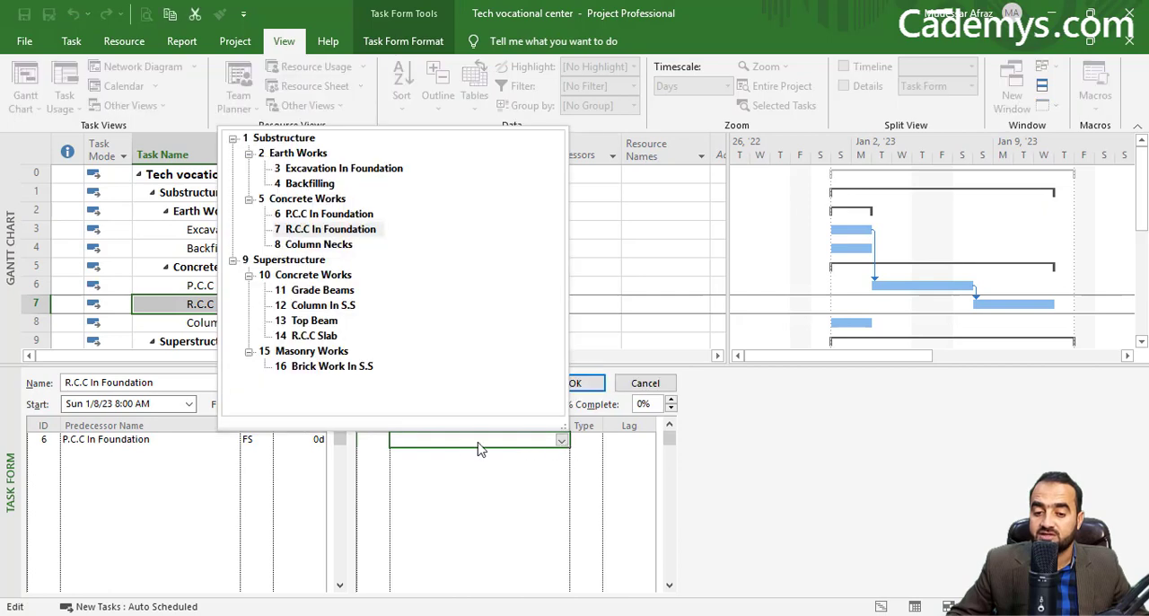
pyautogui.click(319, 244)
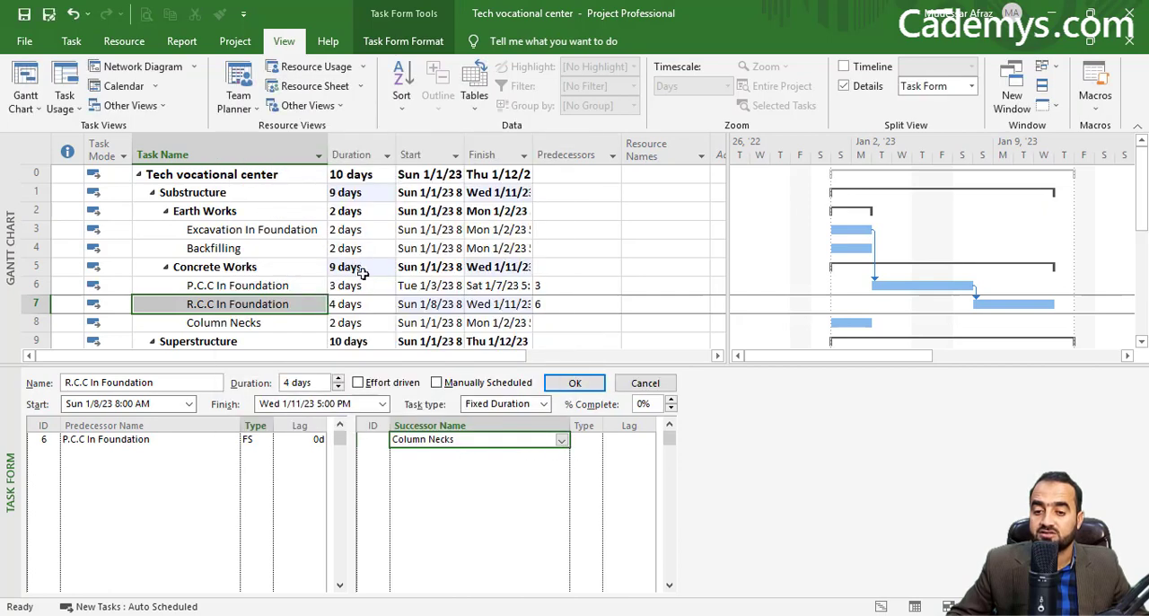
pyautogui.click(585, 439)
pyautogui.click(588, 383)
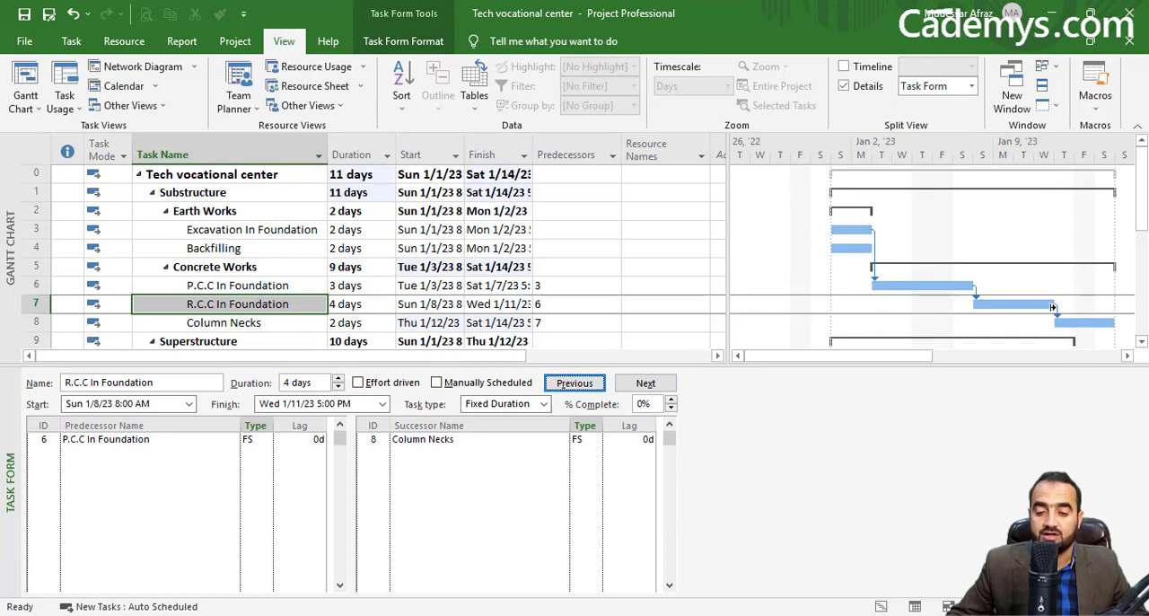
pyautogui.click(220, 325)
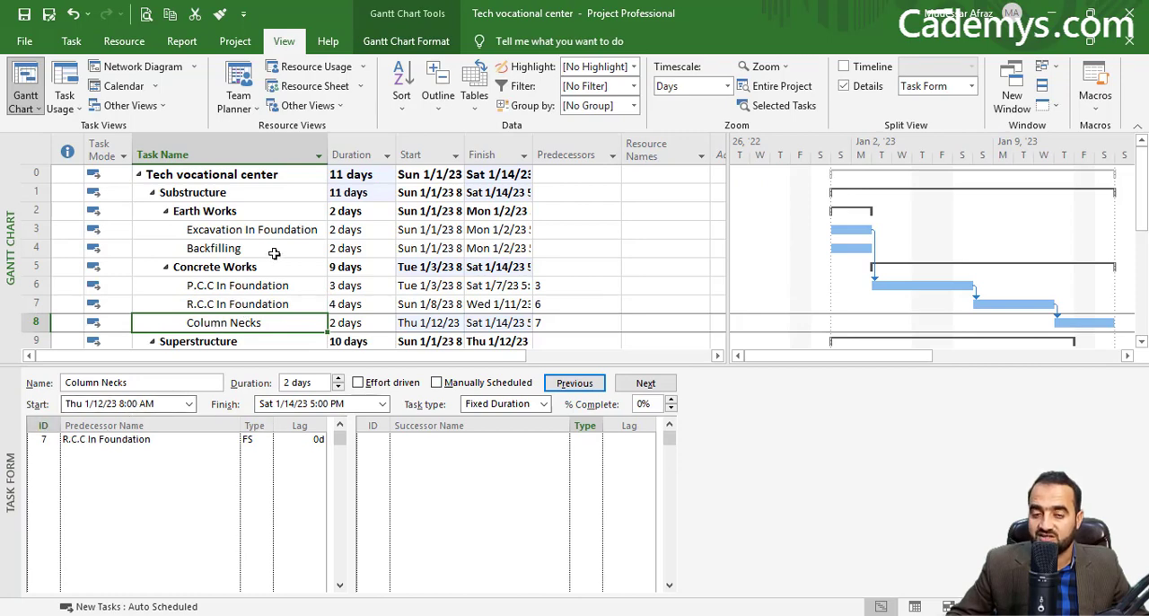
pyautogui.scroll(-2, 224, 300)
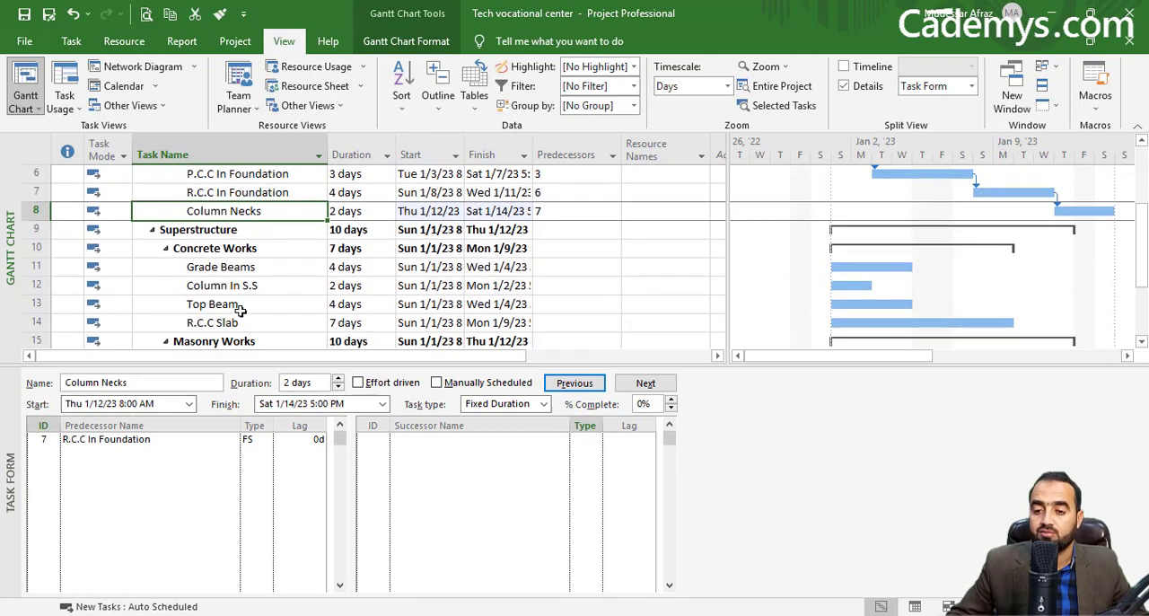
pyautogui.scroll(2, 312, 274)
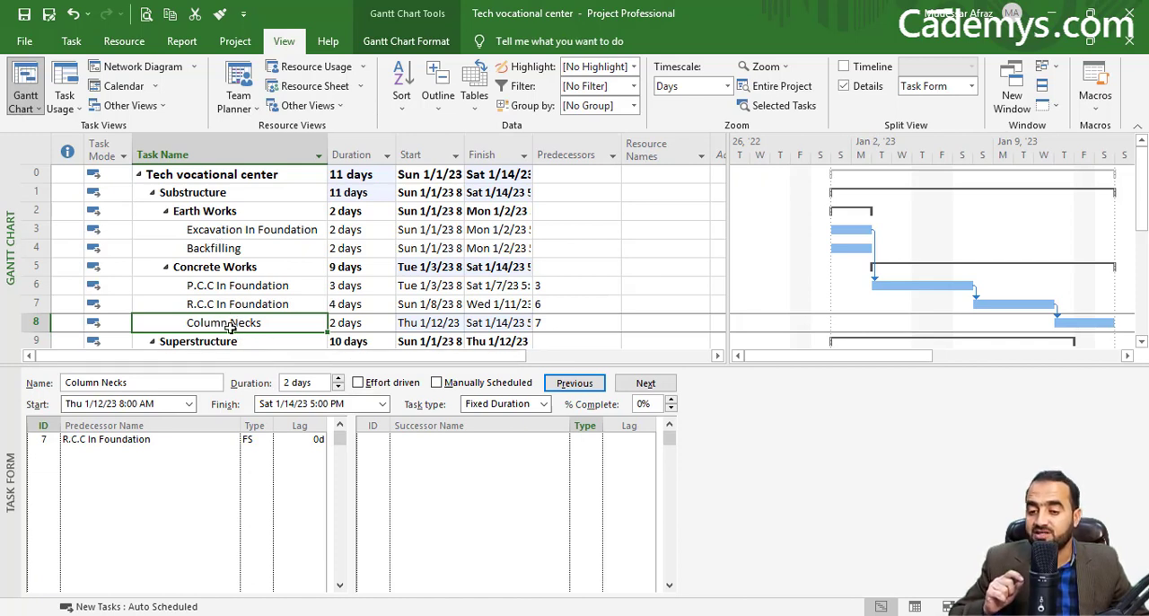
# Step: Choose Column Necks as the predecessor of Backfilling with link type FS
pyautogui.click(222, 250)
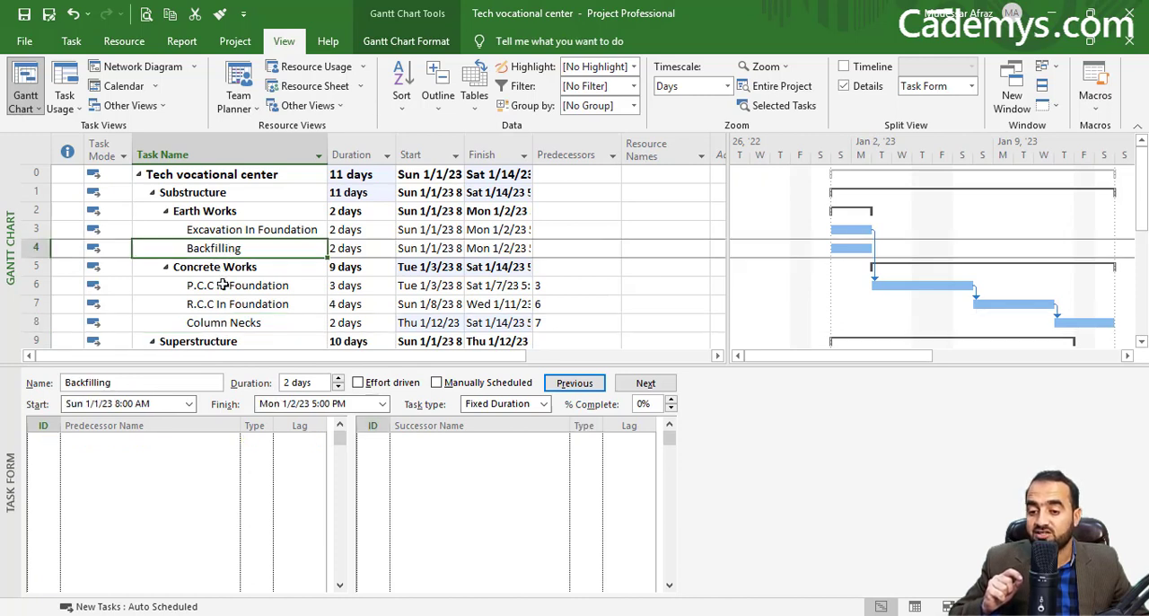
pyautogui.click(157, 432)
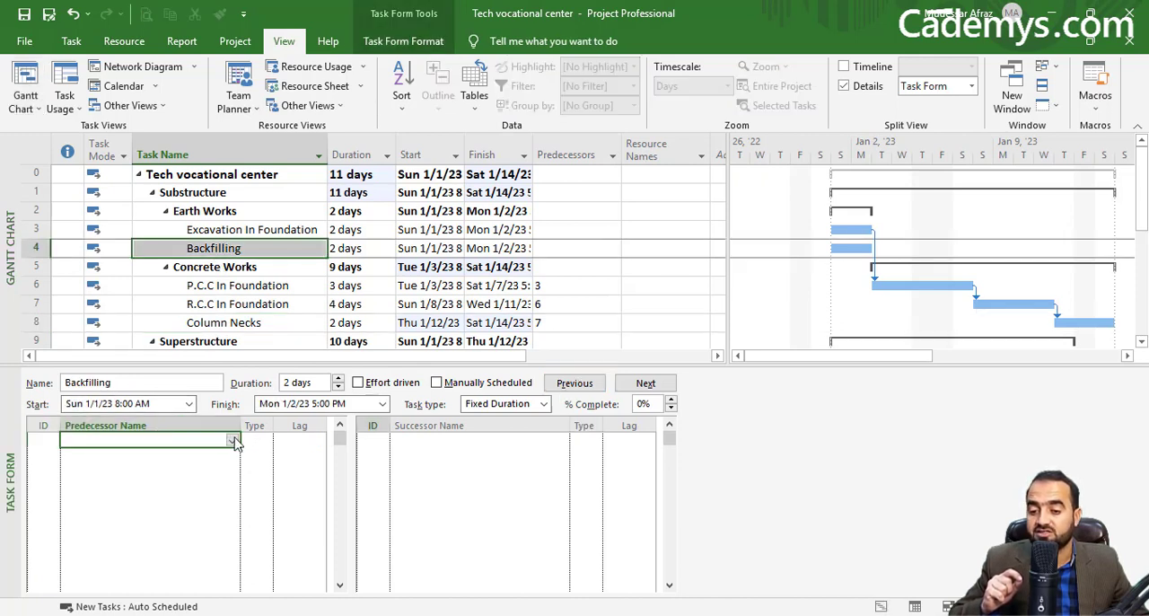
pyautogui.click(231, 440)
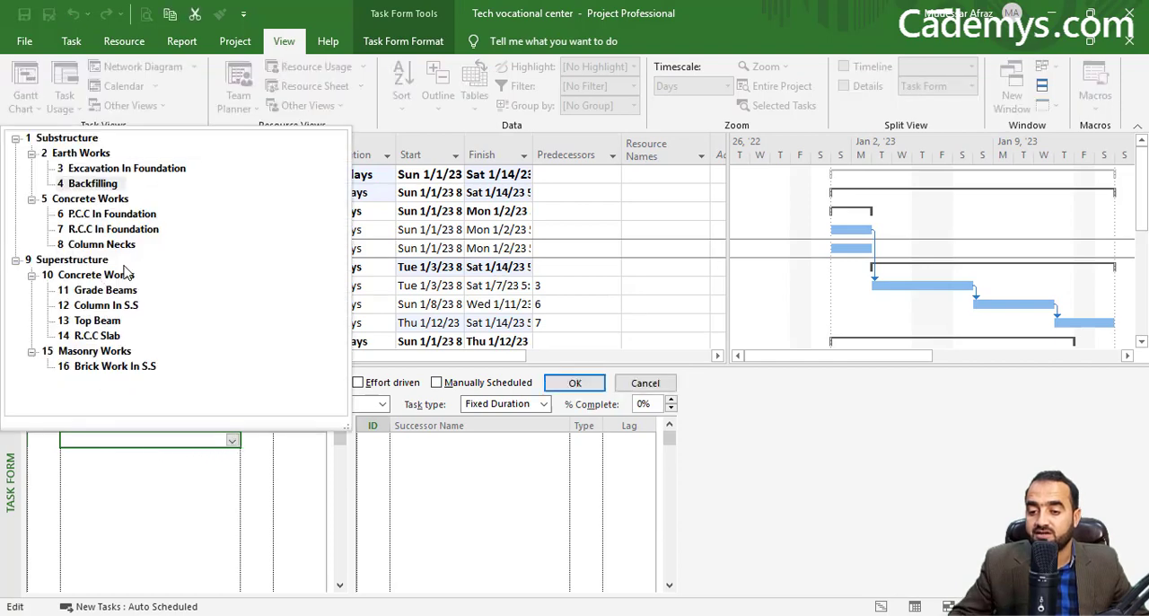
pyautogui.click(104, 245)
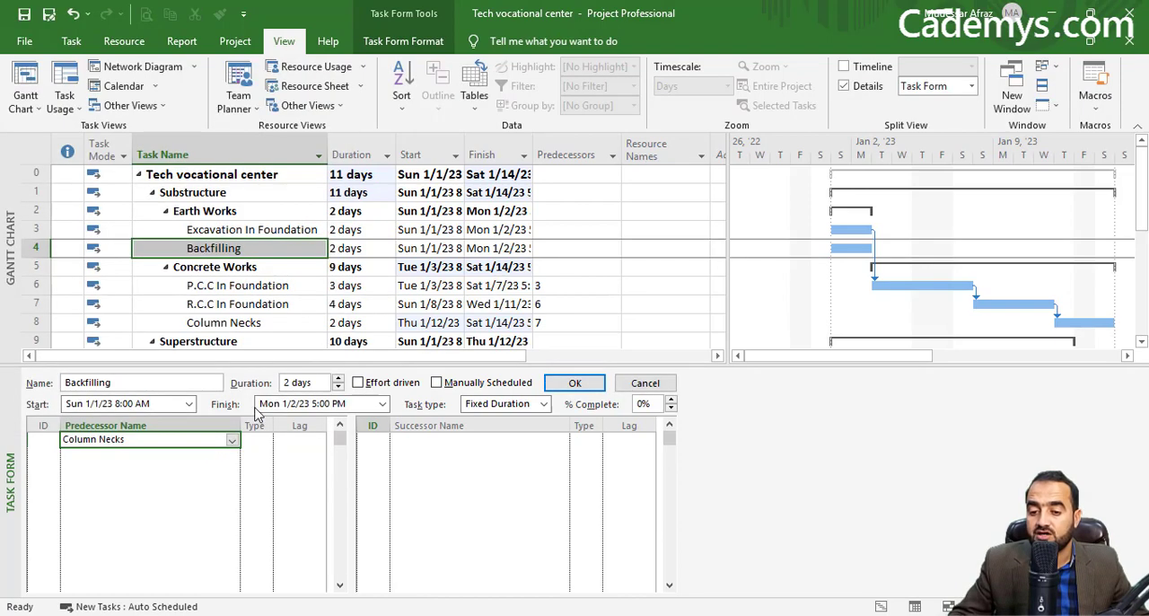
pyautogui.click(263, 440)
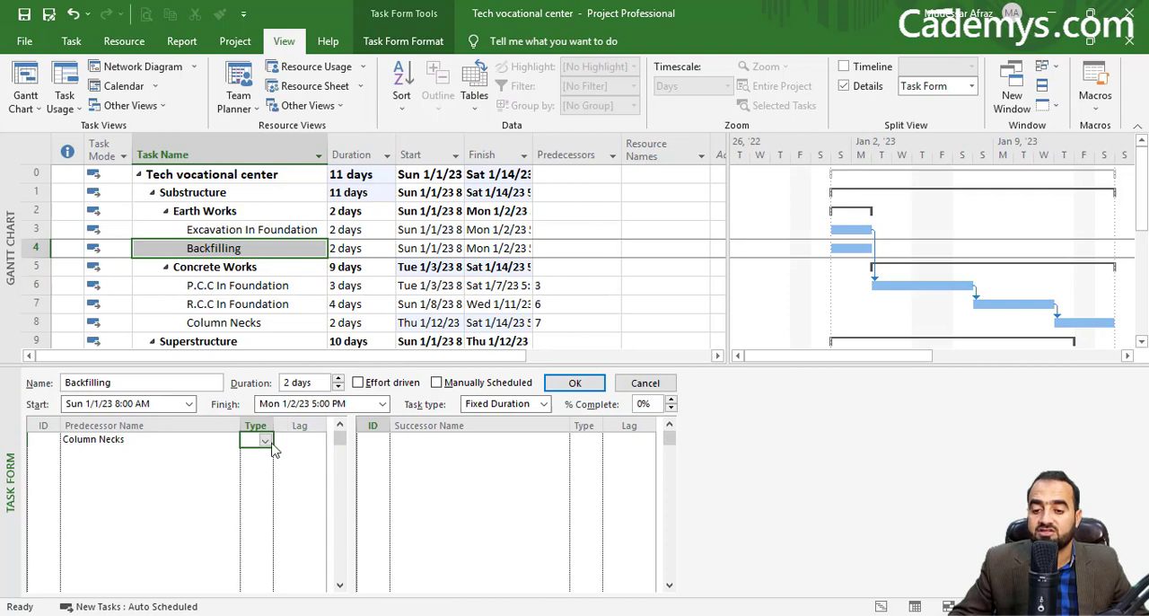
pyautogui.click(266, 442)
pyautogui.click(264, 456)
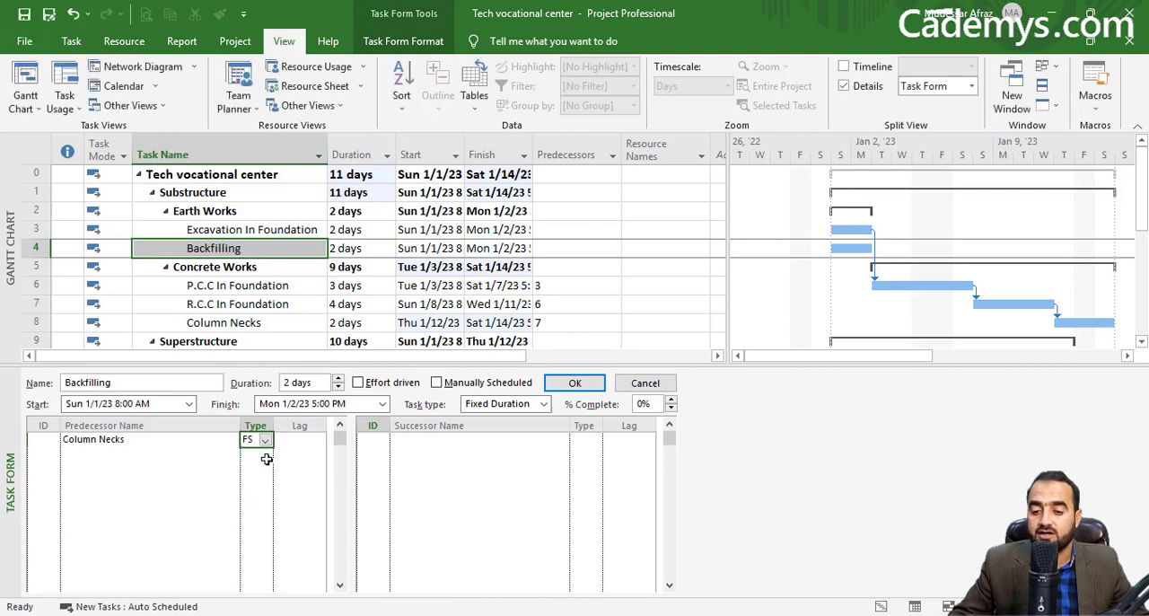
# Step: Set a lag of 5d on Backfilling's link to Column Necks, apply it, and view the rescheduled bar in the Gantt chart
pyautogui.click(296, 439)
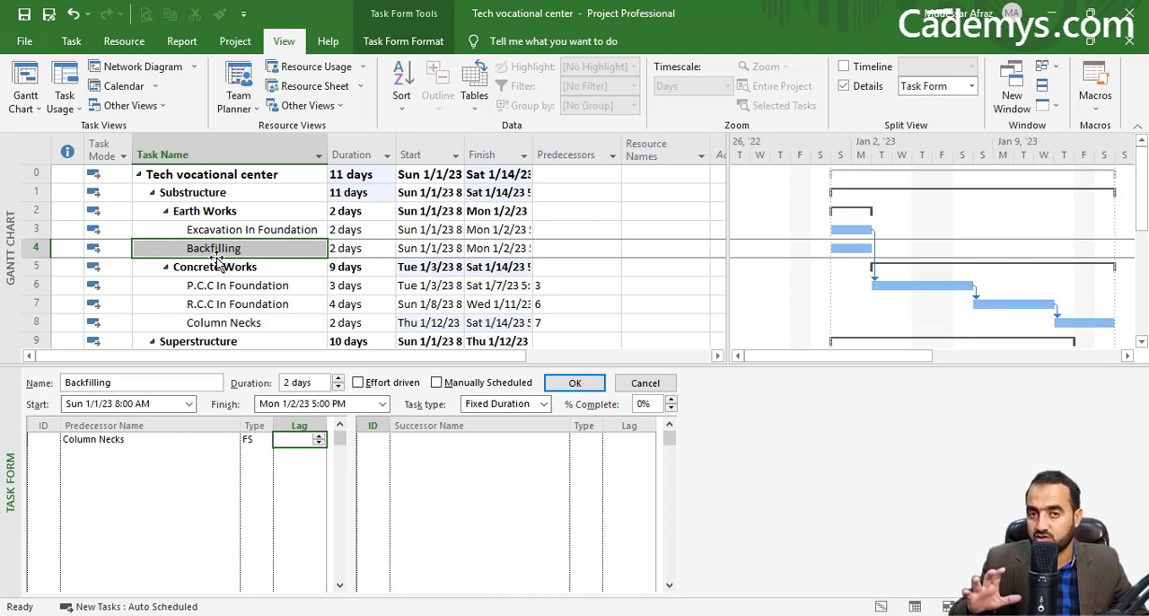
pyautogui.click(315, 437)
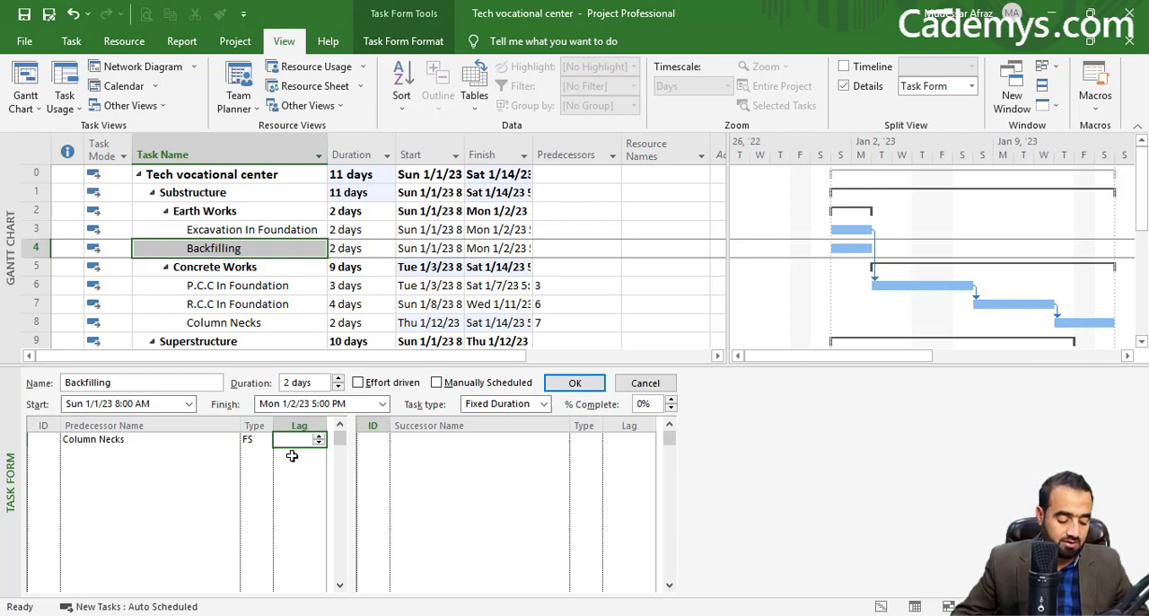
pyautogui.write('5d')
pyautogui.click(574, 382)
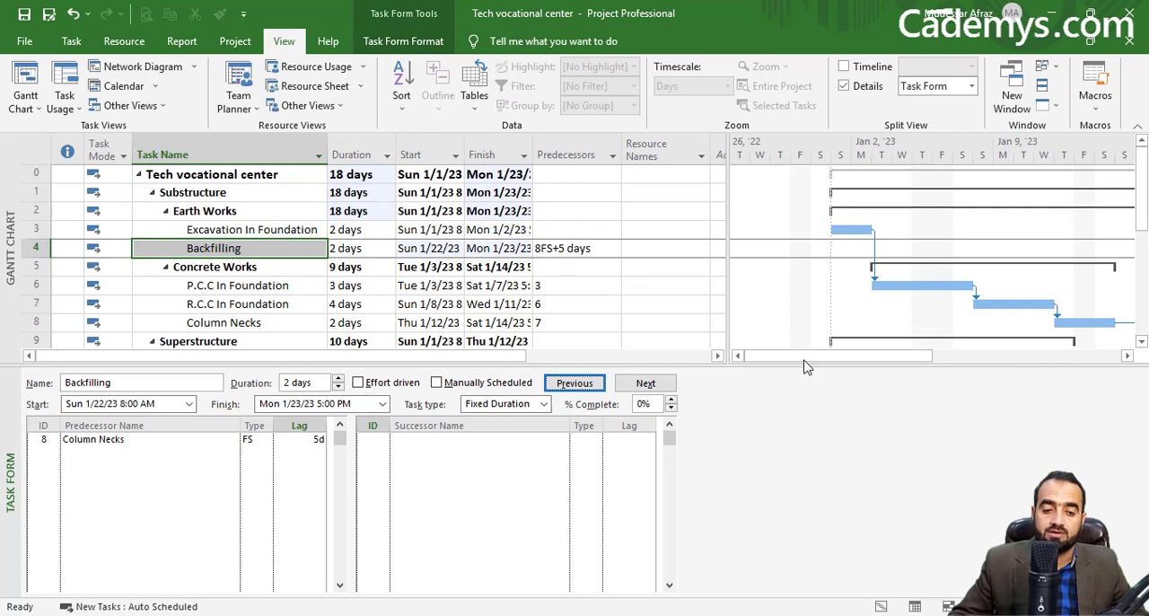
pyautogui.moveTo(805, 357); pyautogui.dragTo(914, 393)
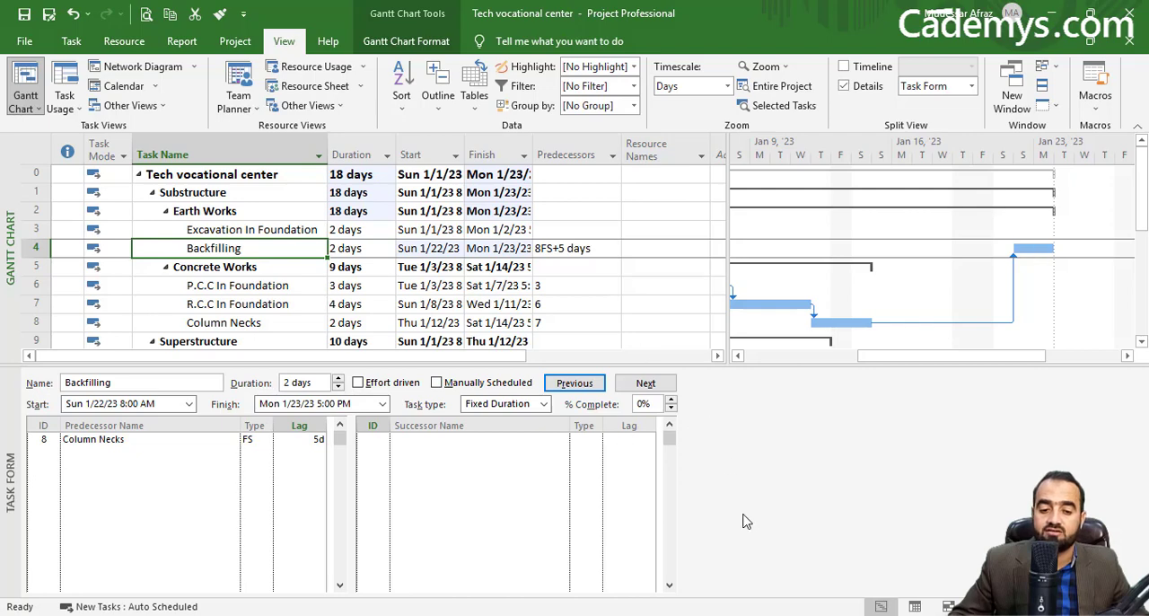
# Step: Assign Backfilling as the predecessor of Grade Beams in the Superstructure's Concrete Works
pyautogui.scroll(-1, 257, 303)
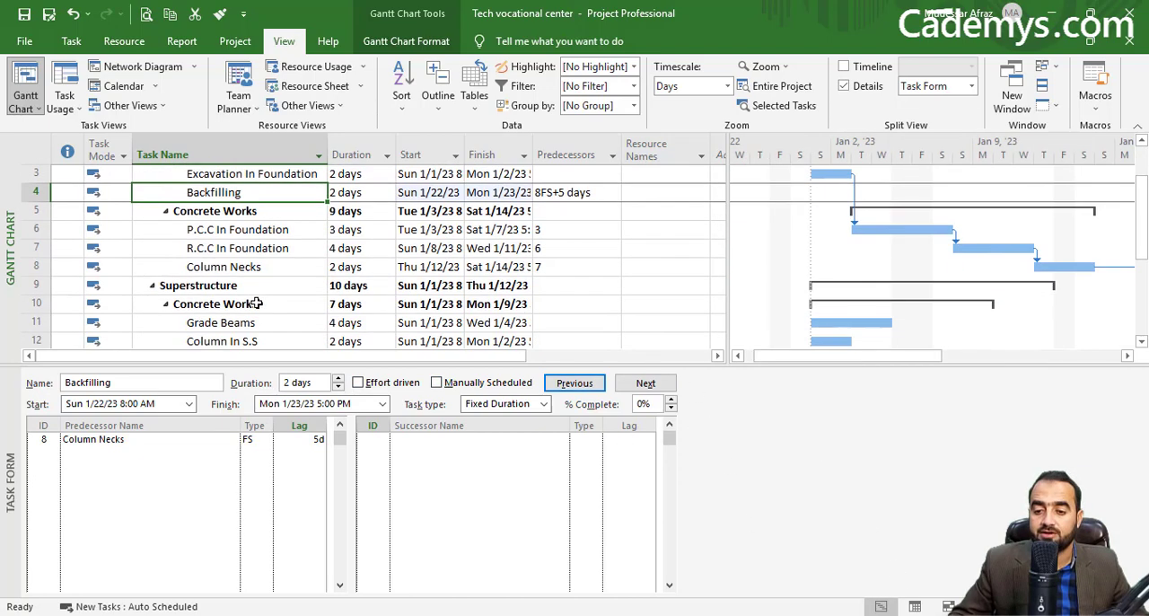
pyautogui.click(242, 324)
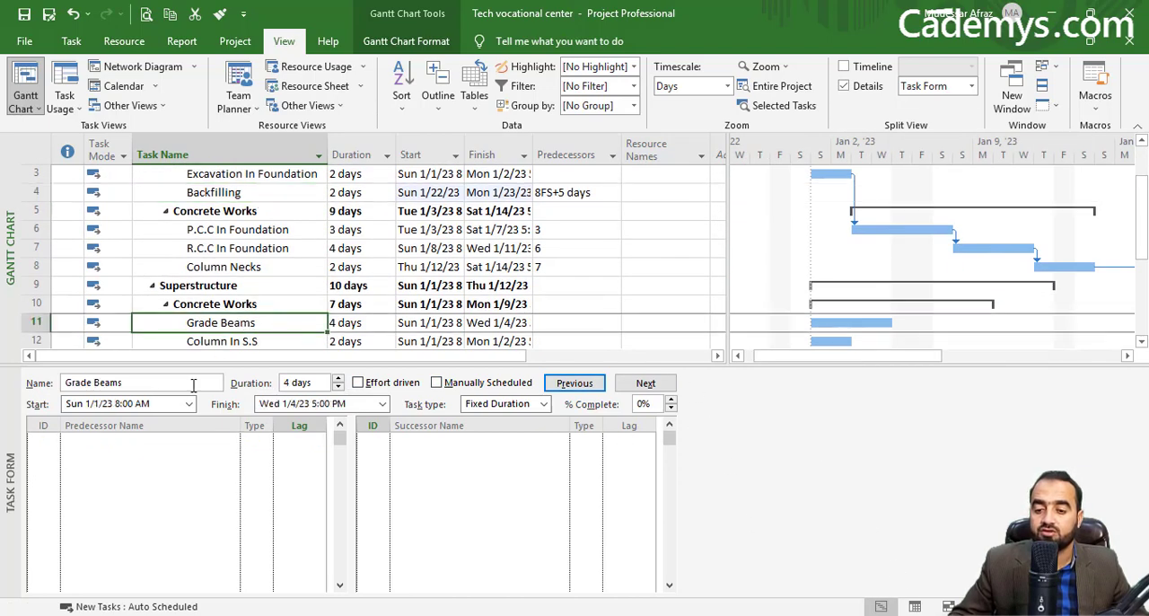
pyautogui.click(170, 445)
pyautogui.click(232, 440)
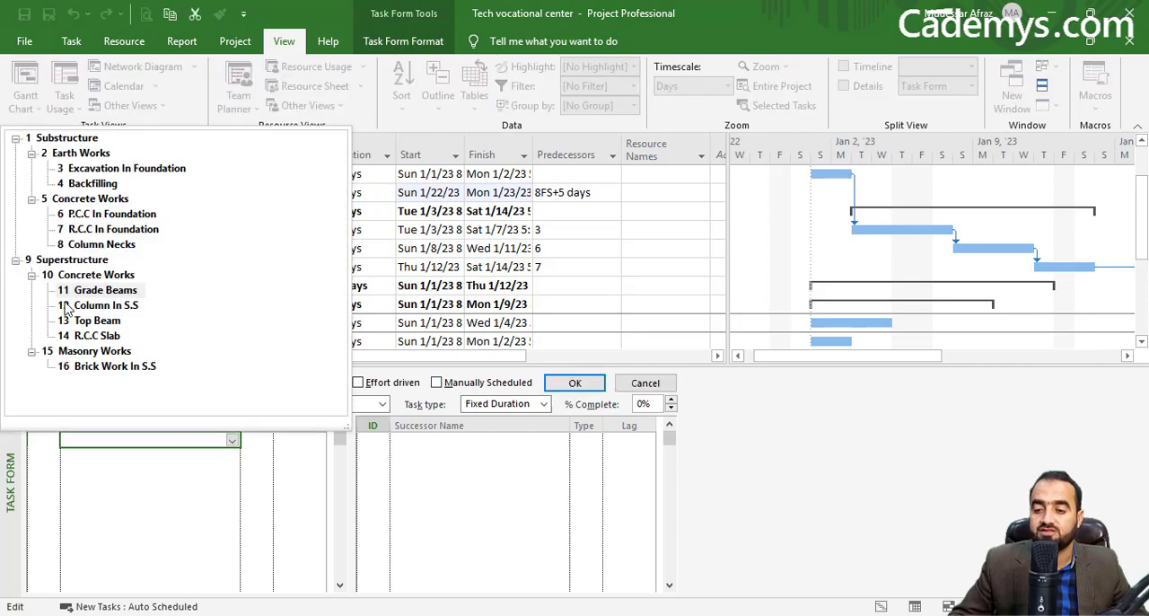
pyautogui.click(92, 184)
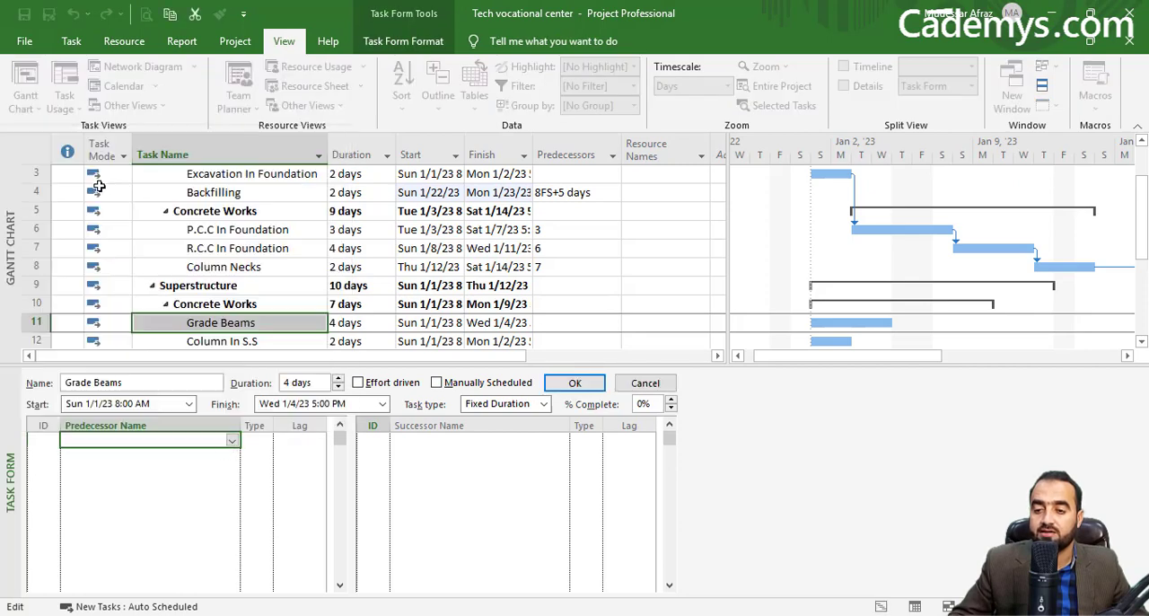
pyautogui.click(571, 383)
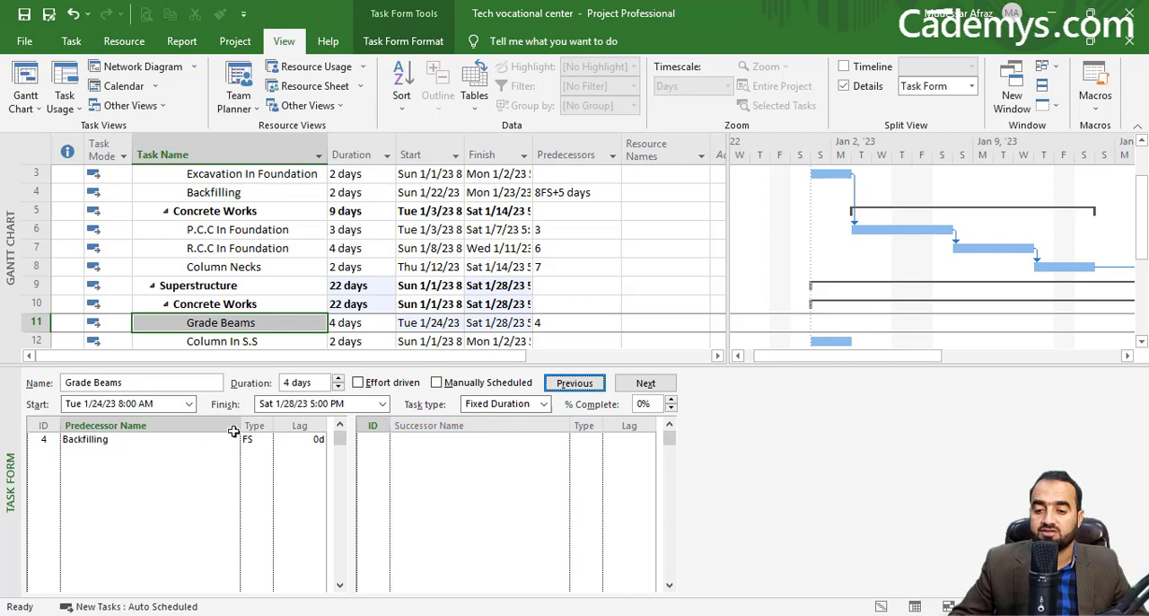
# Step: Assign Grade Beams as the predecessor of Column In S.S
pyautogui.click(261, 337)
pyautogui.press('Down')
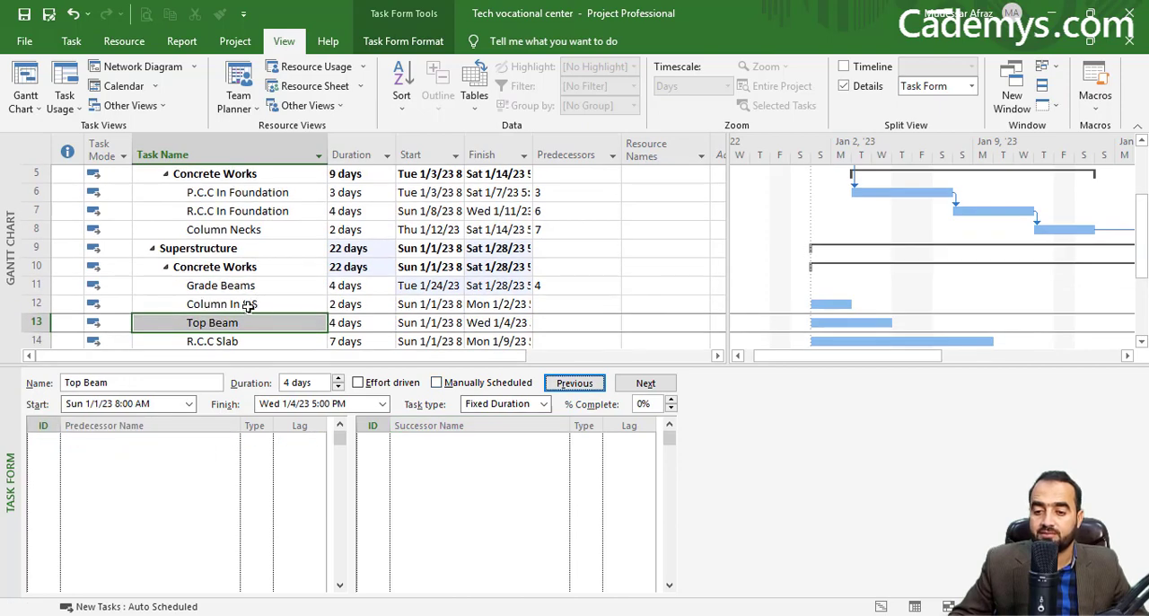
pyautogui.click(250, 306)
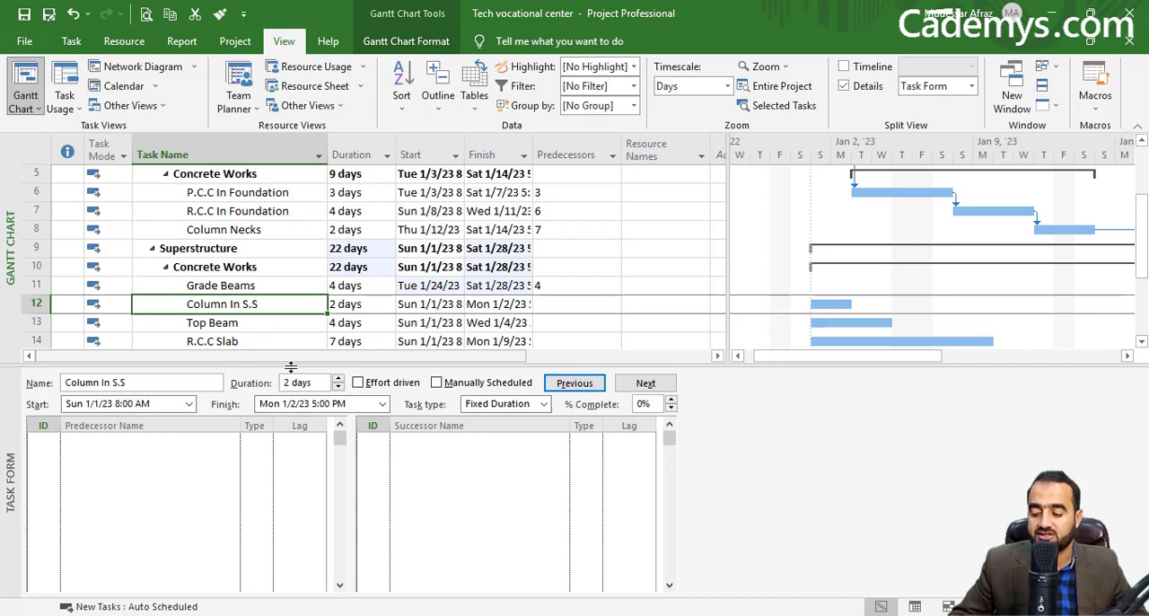
pyautogui.click(206, 442)
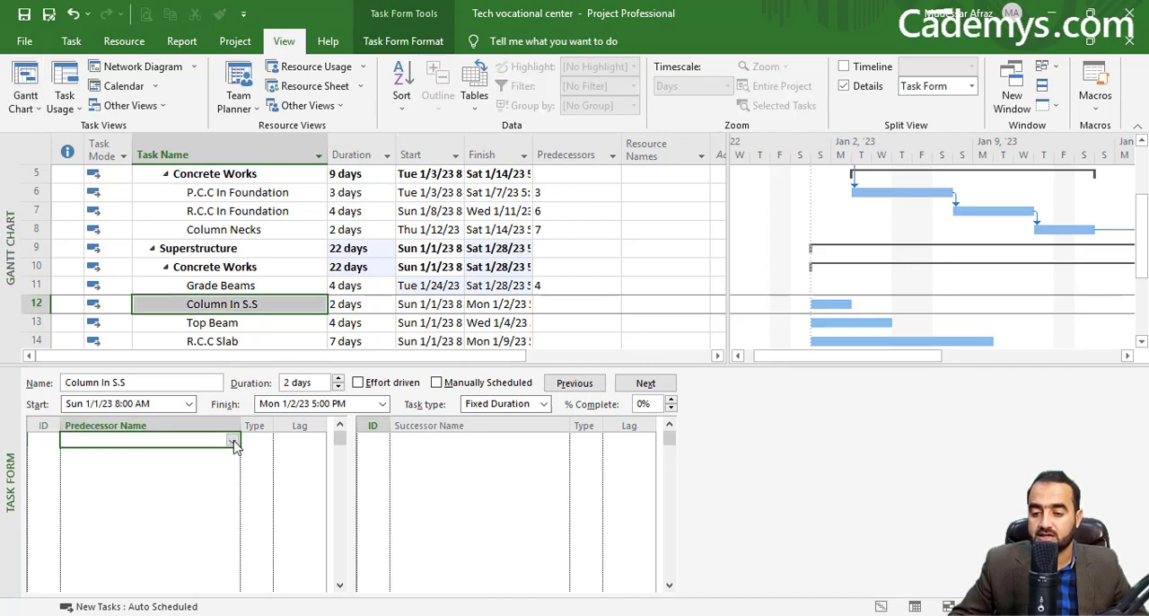
pyautogui.click(231, 440)
pyautogui.click(104, 292)
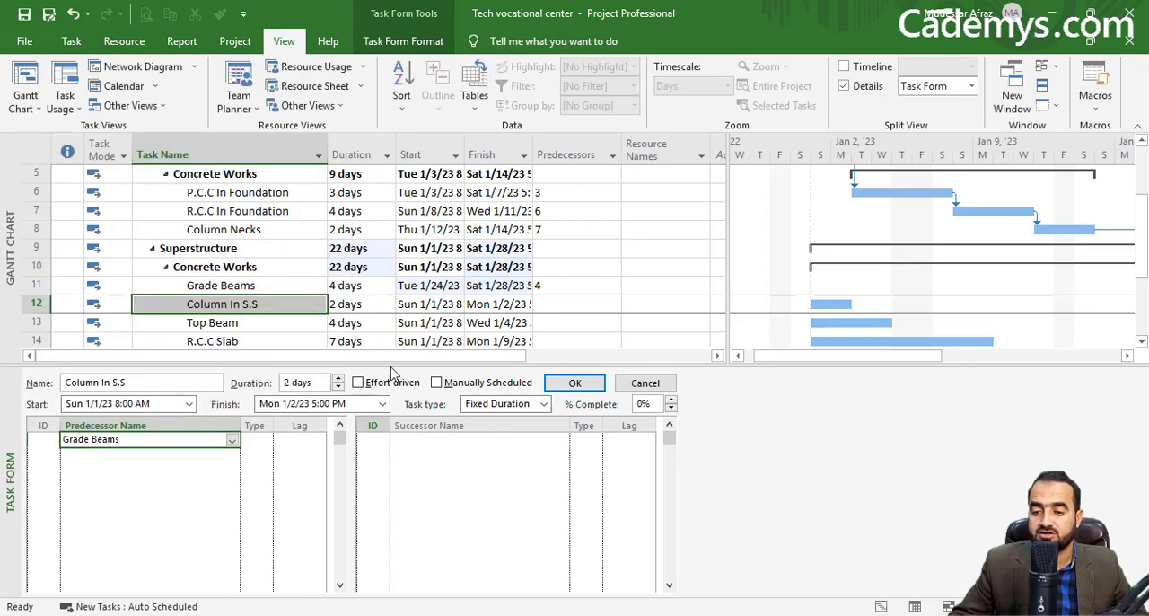
pyautogui.click(569, 383)
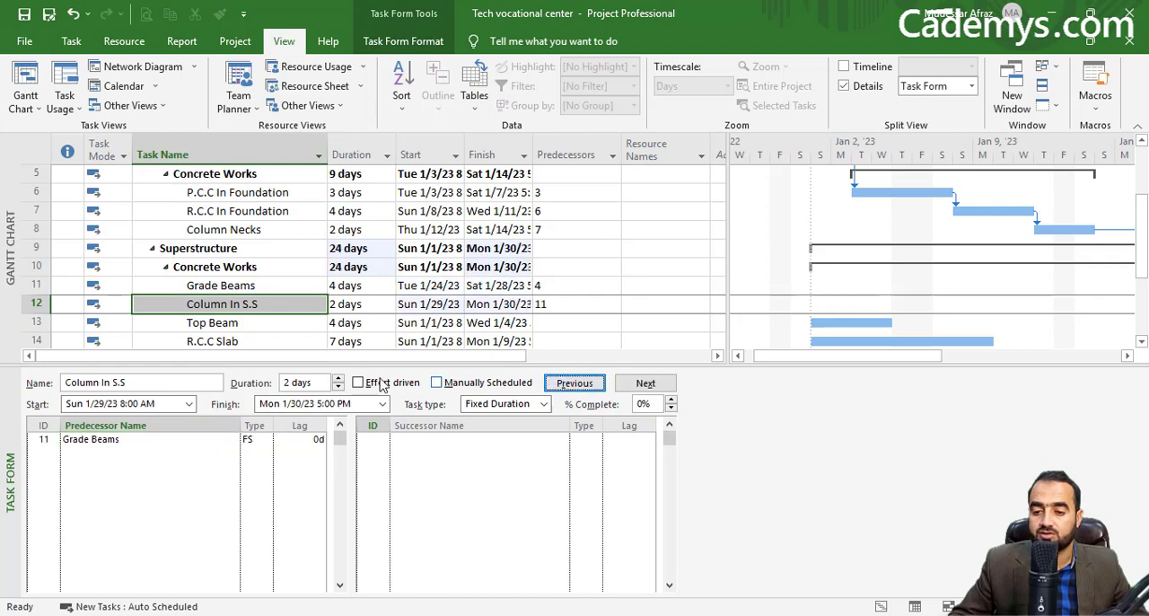
# Step: Assign Column In S.S as the predecessor of Top Beam
pyautogui.click(235, 323)
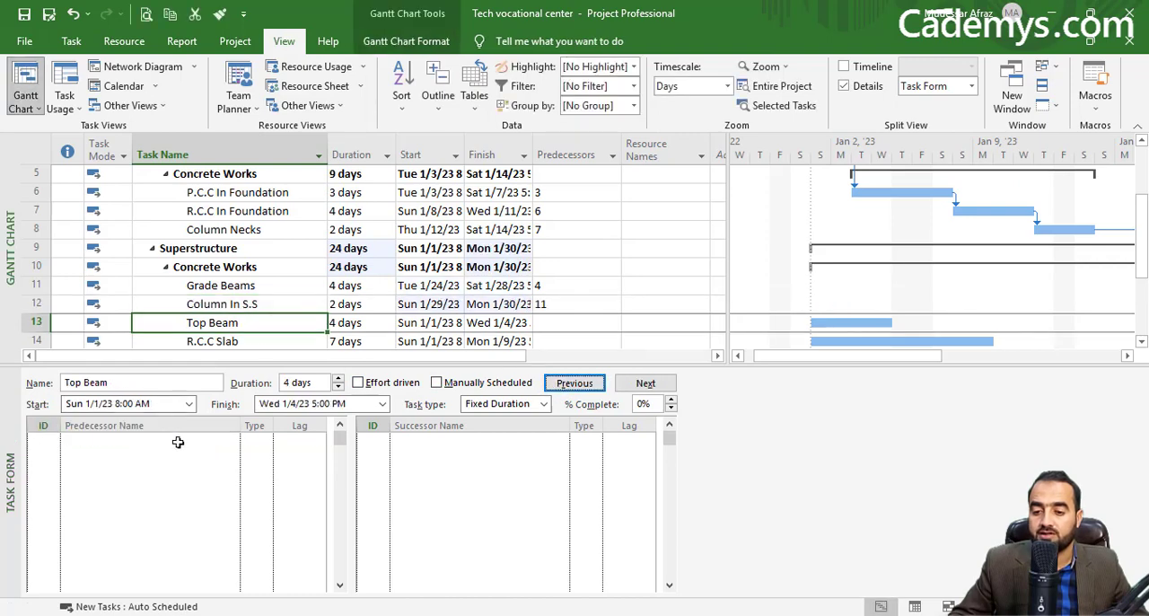
pyautogui.click(184, 440)
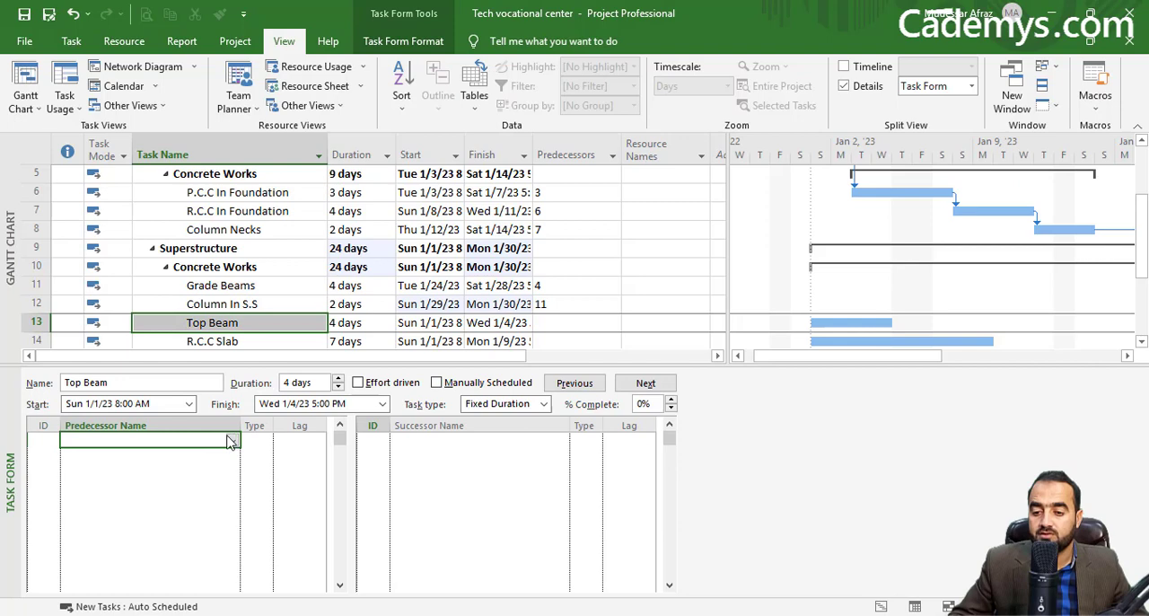
pyautogui.click(232, 439)
pyautogui.click(110, 308)
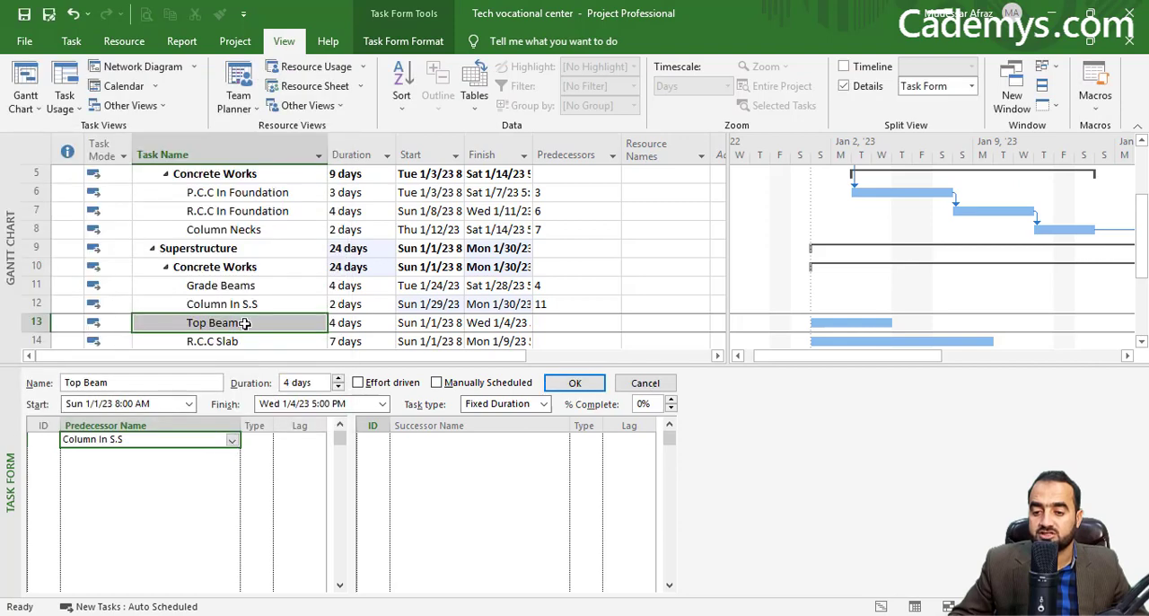
pyautogui.click(575, 382)
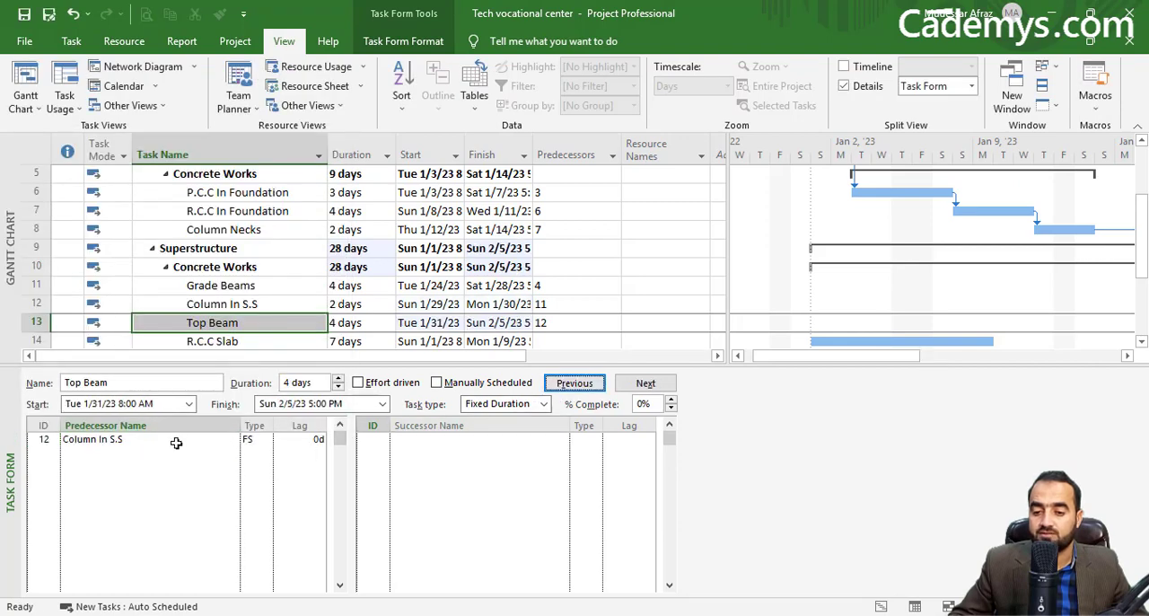
# Step: Assign Top Beam as the predecessor of R.C.C Slab
pyautogui.click(207, 337)
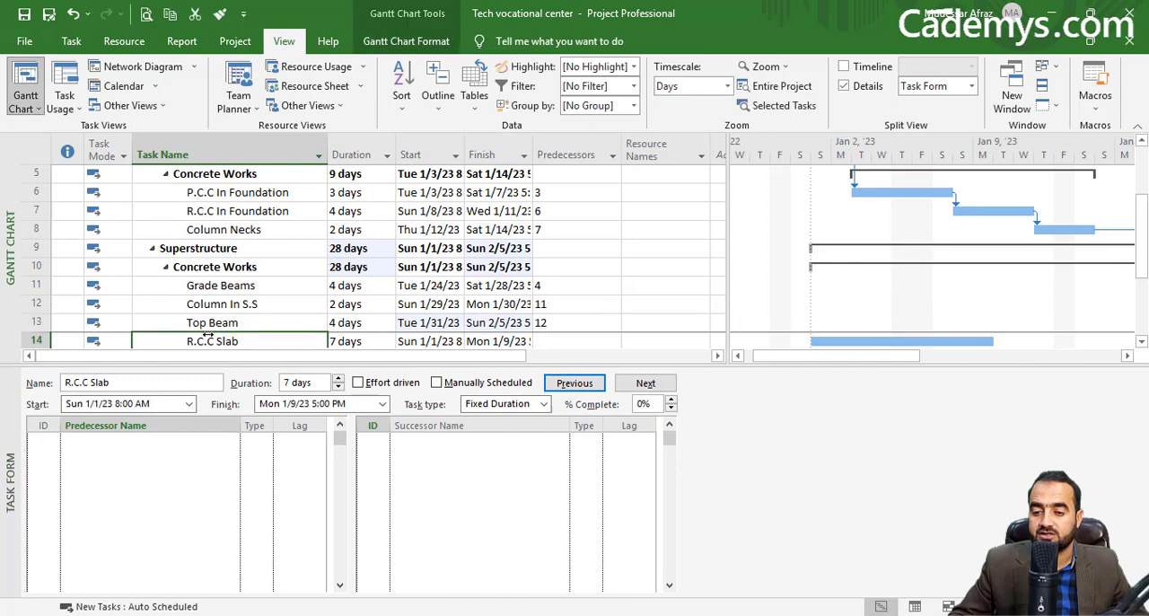
pyautogui.click(172, 438)
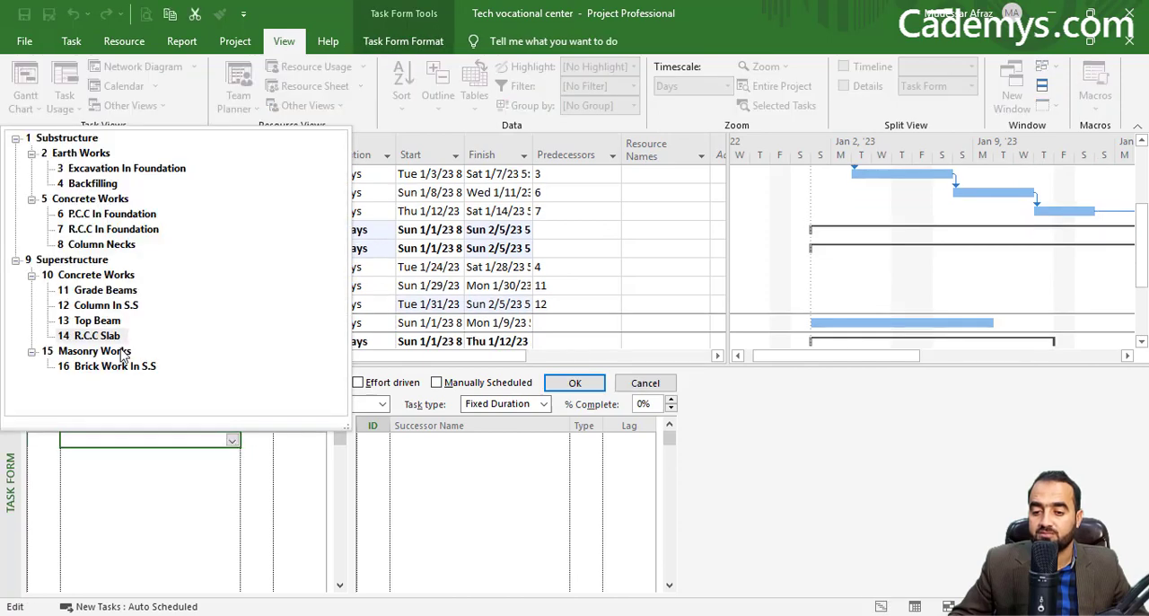
pyautogui.click(112, 321)
pyautogui.click(571, 382)
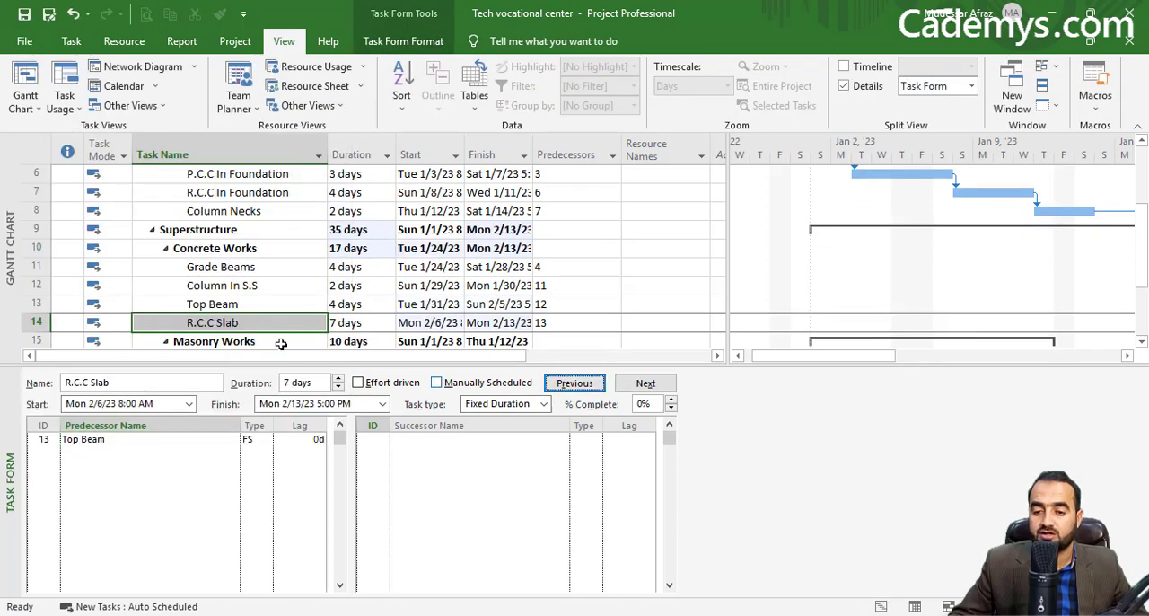
# Step: Choose R.C.C Slab as the predecessor of Brick Work In S.S under the Superstructure's Masonry Works
pyautogui.click(241, 337)
pyautogui.click(241, 336)
pyautogui.click(242, 335)
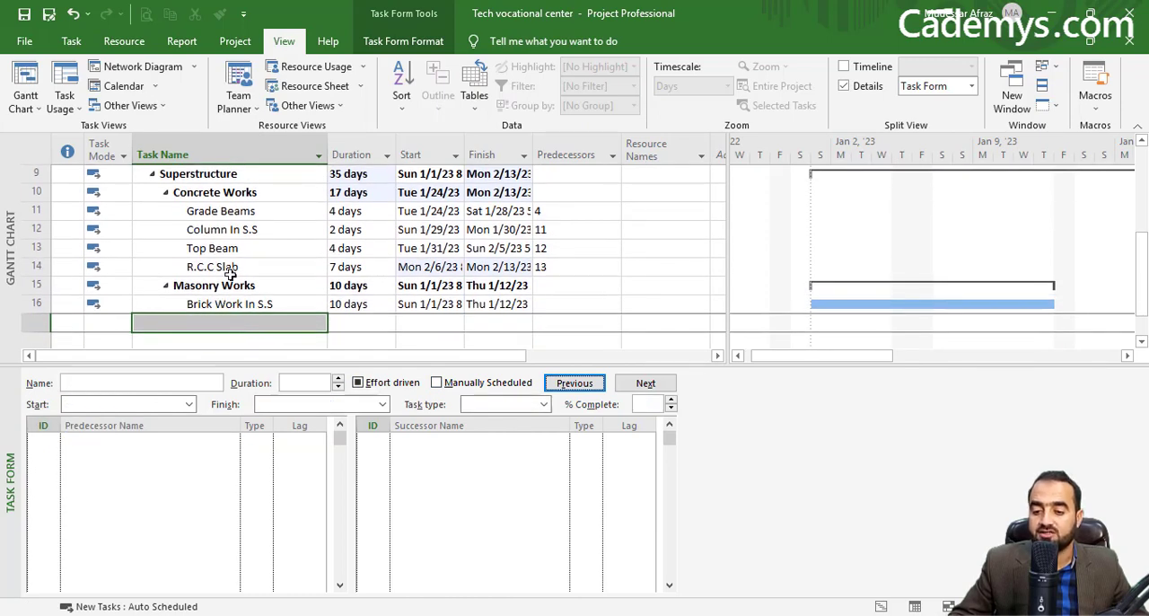
pyautogui.click(235, 303)
pyautogui.click(200, 440)
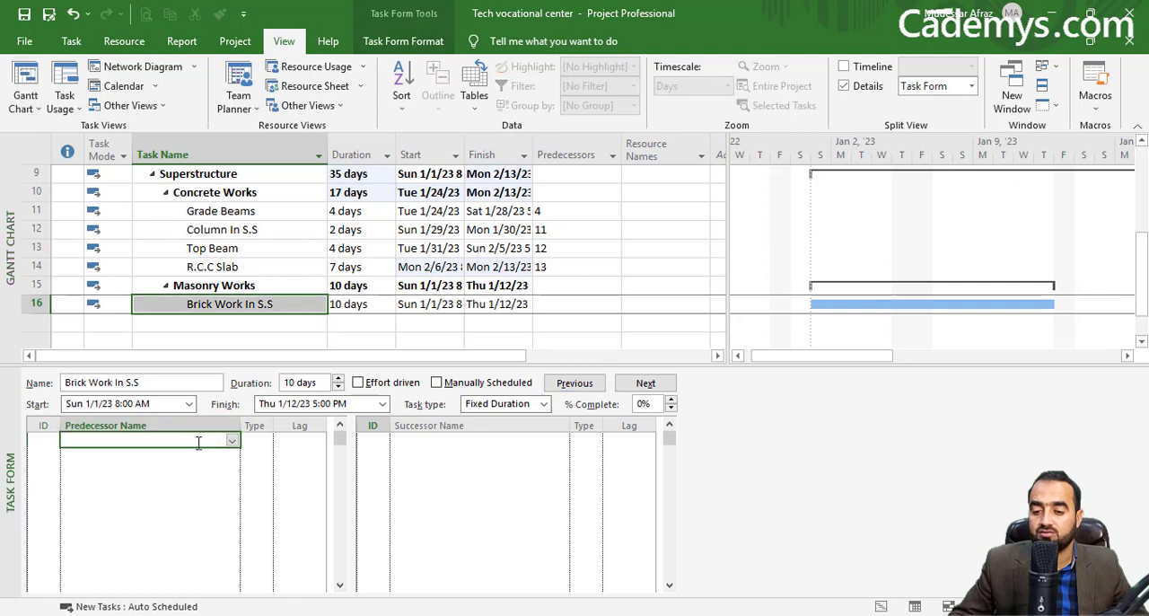
pyautogui.click(232, 440)
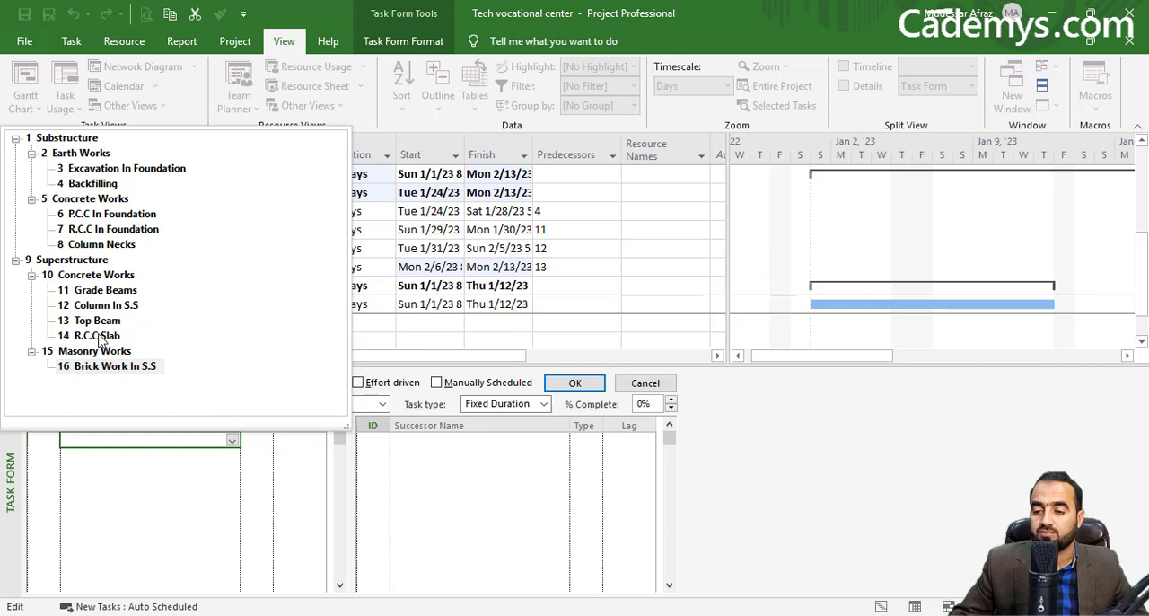
pyautogui.click(97, 334)
# Step: Make the R.C.C Slab link to Brick Work In S.S finish-to-start (FS) with a 15-day lag and apply it
pyautogui.click(259, 436)
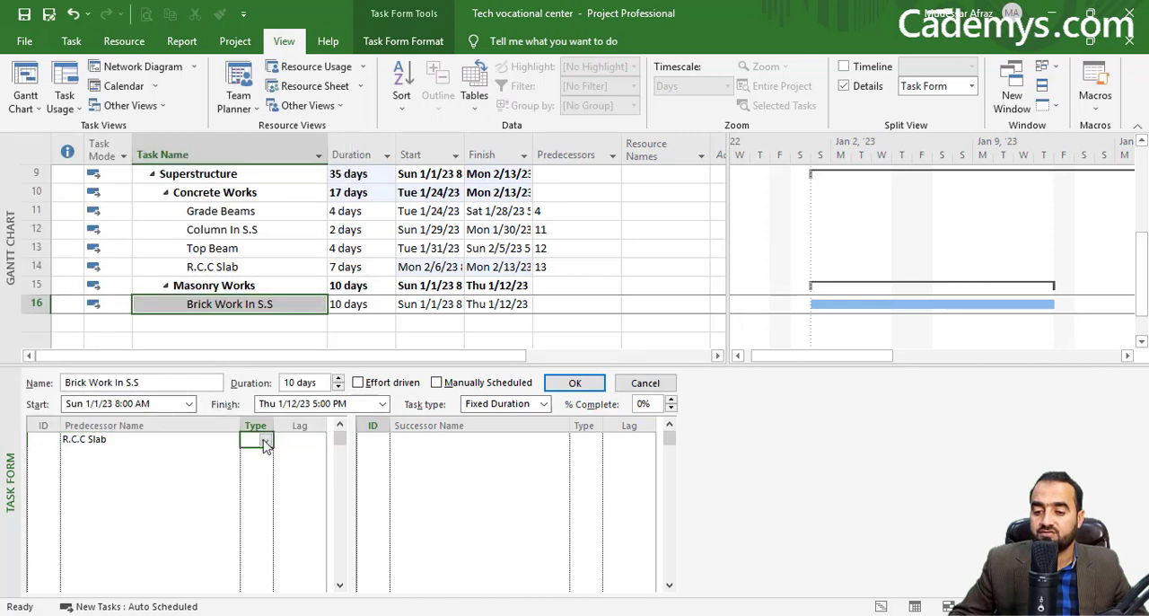
pyautogui.click(266, 439)
pyautogui.click(256, 462)
pyautogui.click(297, 441)
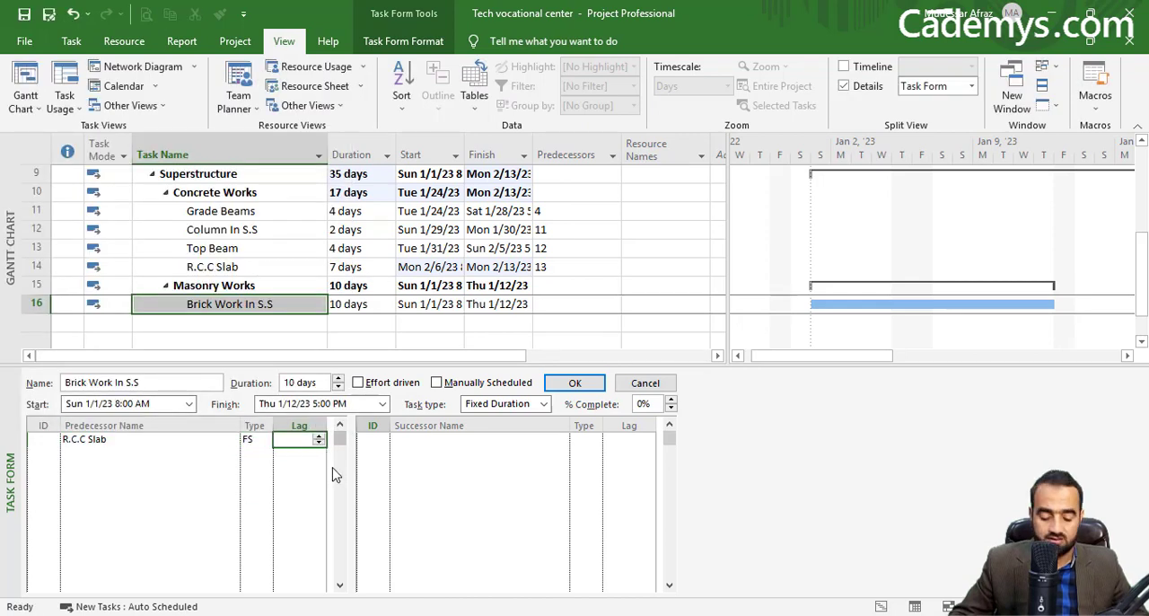
pyautogui.write('15')
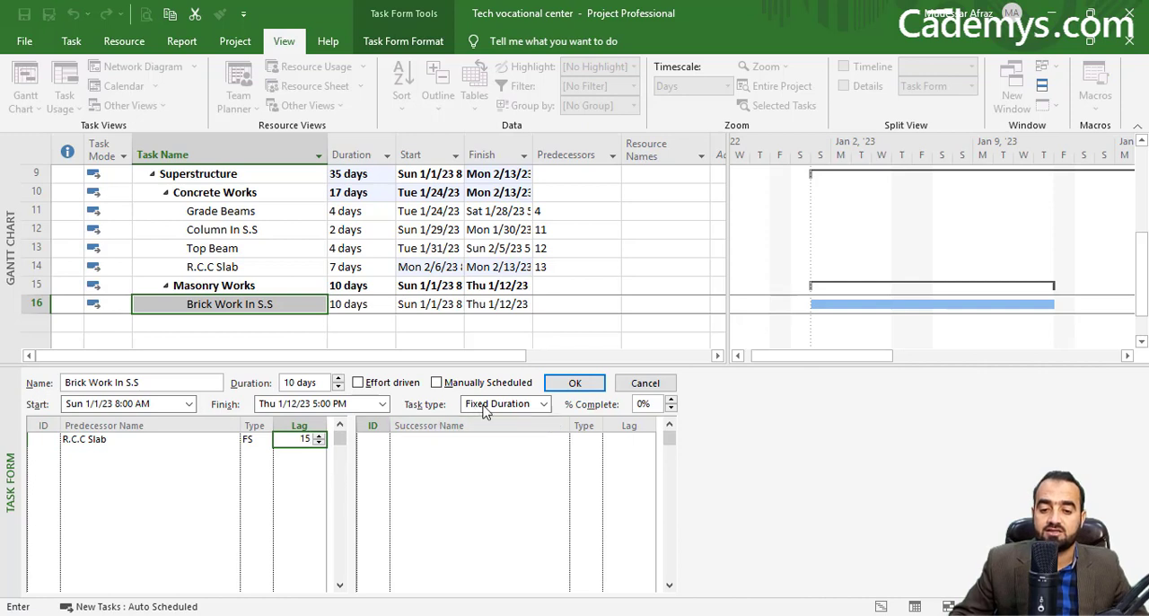
pyautogui.click(574, 383)
# Step: Widen the Gantt bar chart beside the task table and show its timeline from the project's start
pyautogui.moveTo(820, 359); pyautogui.dragTo(873, 368)
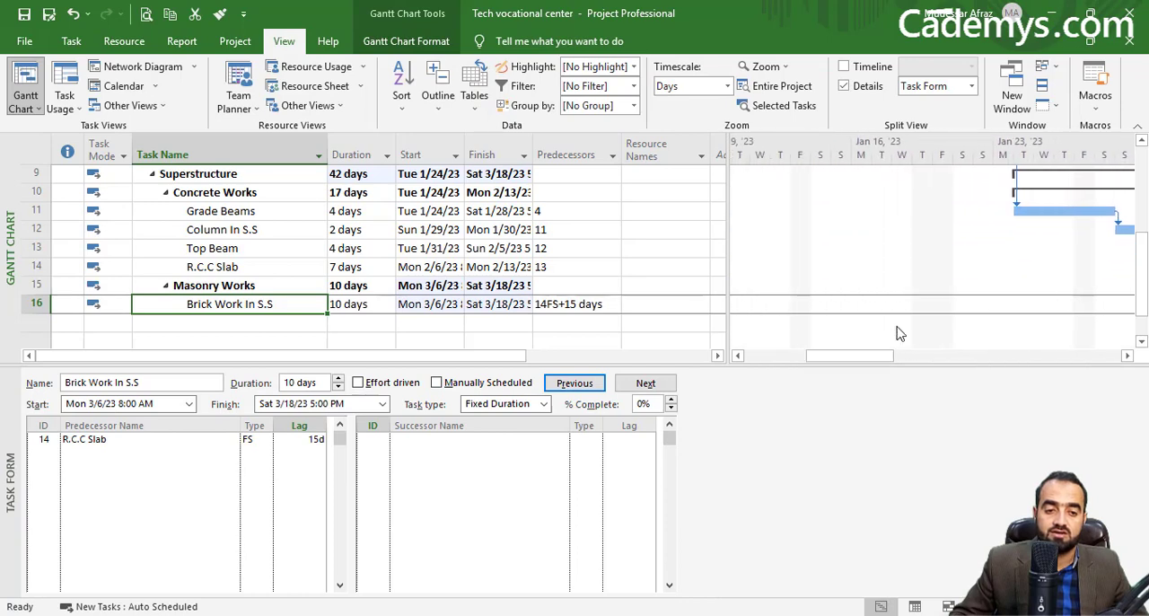
pyautogui.scroll(3, 897, 330)
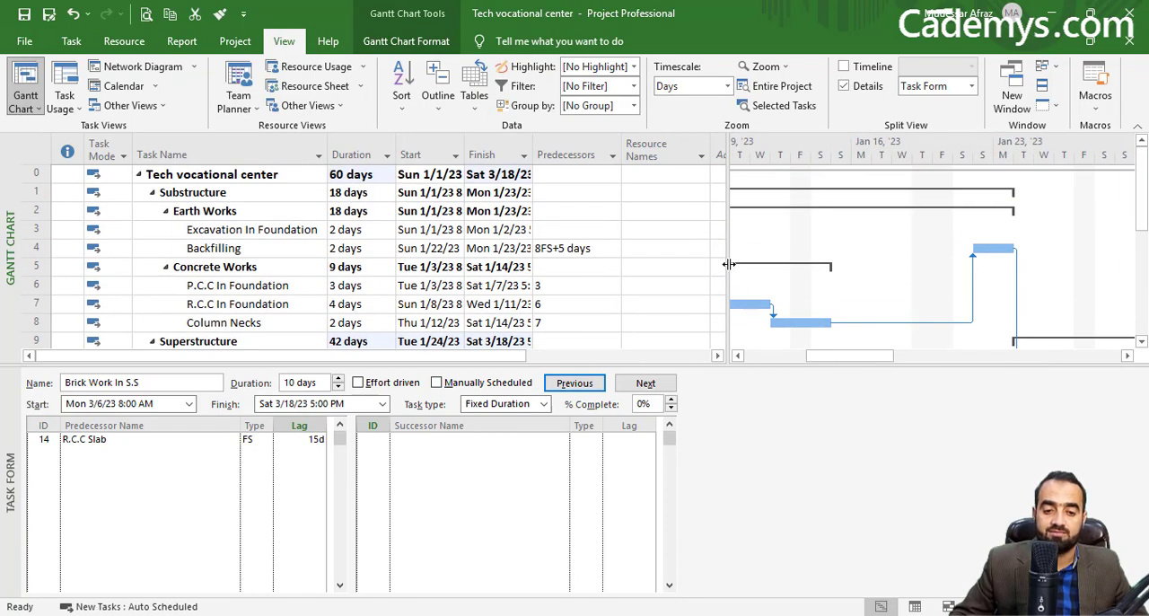
pyautogui.moveTo(726, 264); pyautogui.dragTo(619, 292)
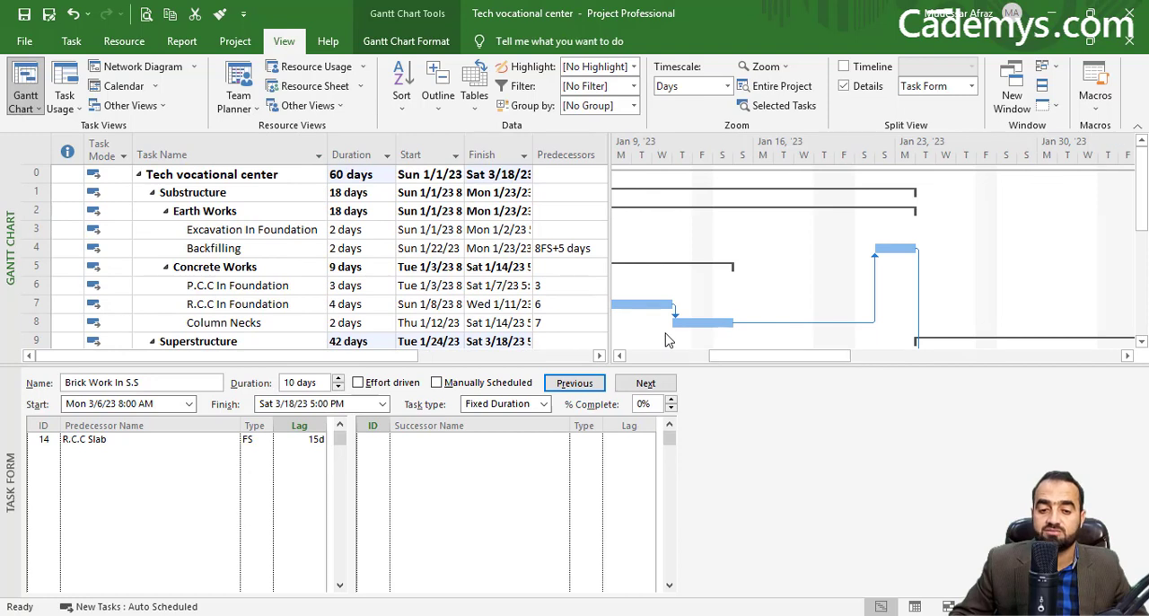
pyautogui.moveTo(761, 358); pyautogui.dragTo(673, 362)
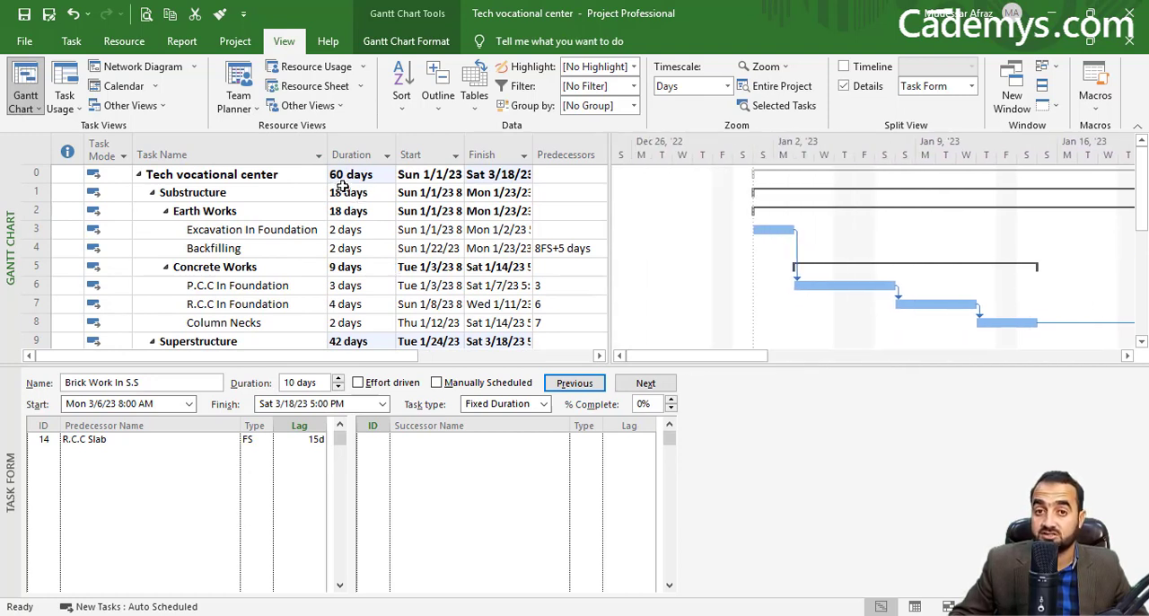
# Step: Review the linked schedule through all tasks and enlarge the Gantt Chart pane above the Task Form to show more rows
pyautogui.scroll(-4, 393, 310)
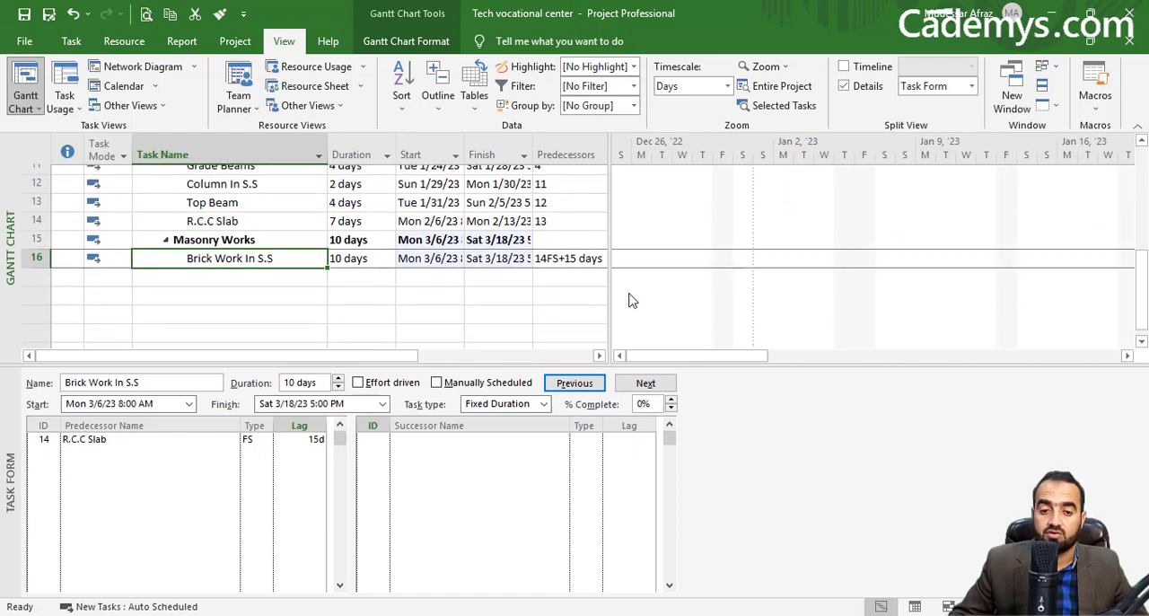
pyautogui.scroll(3, 446, 294)
pyautogui.scroll(2, 446, 293)
pyautogui.scroll(-1, 569, 282)
pyautogui.scroll(-4, 672, 302)
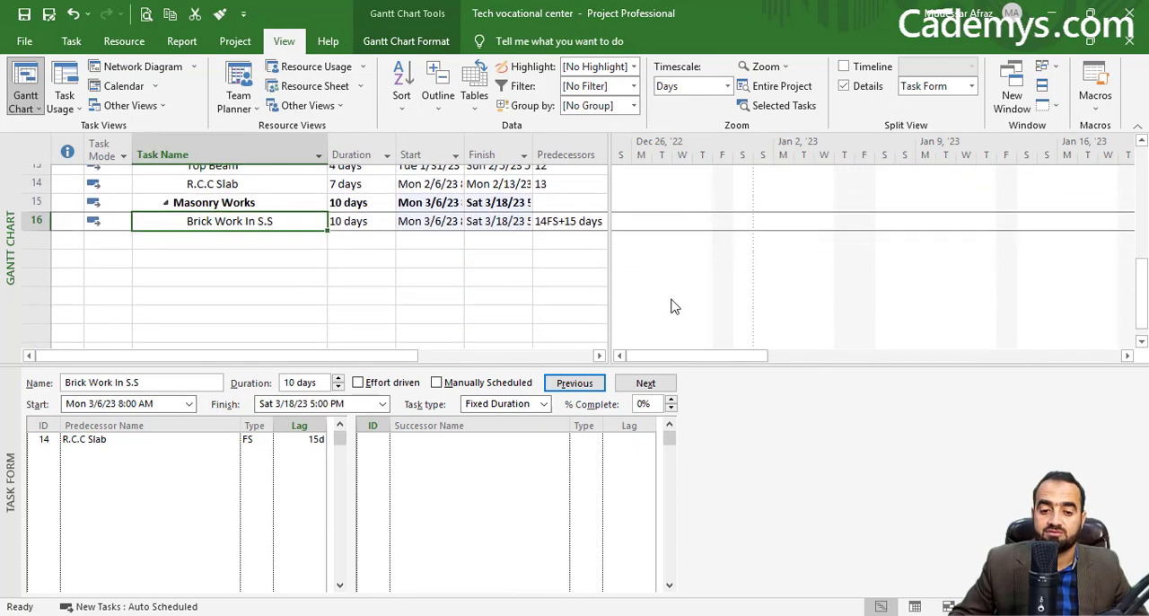
pyautogui.scroll(2, 673, 323)
pyautogui.scroll(3, 678, 352)
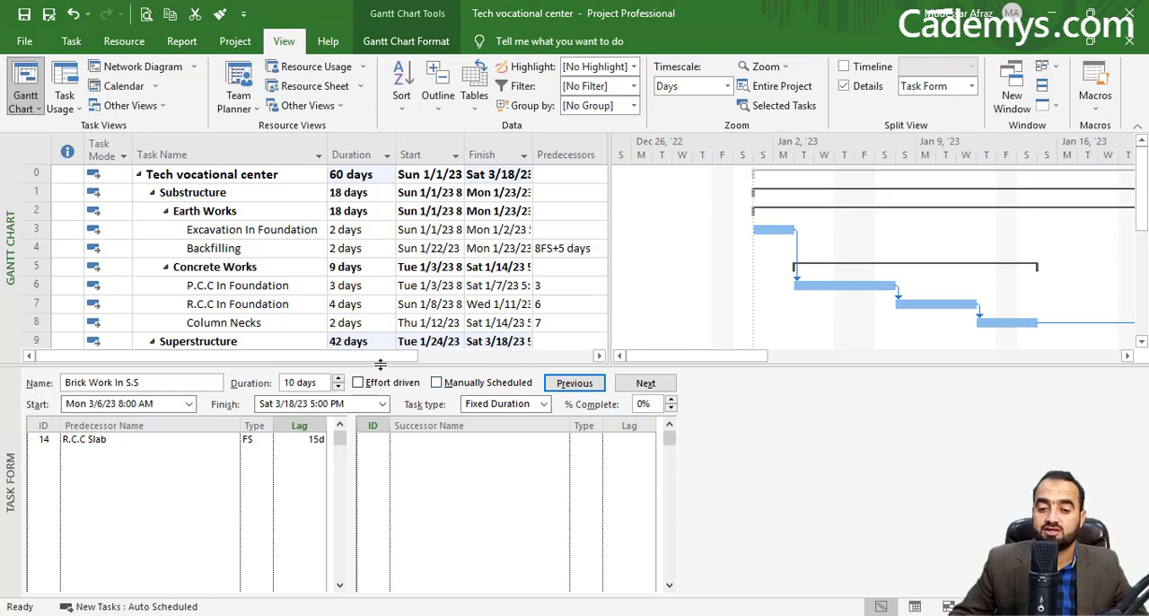
pyautogui.moveTo(380, 364); pyautogui.dragTo(376, 430)
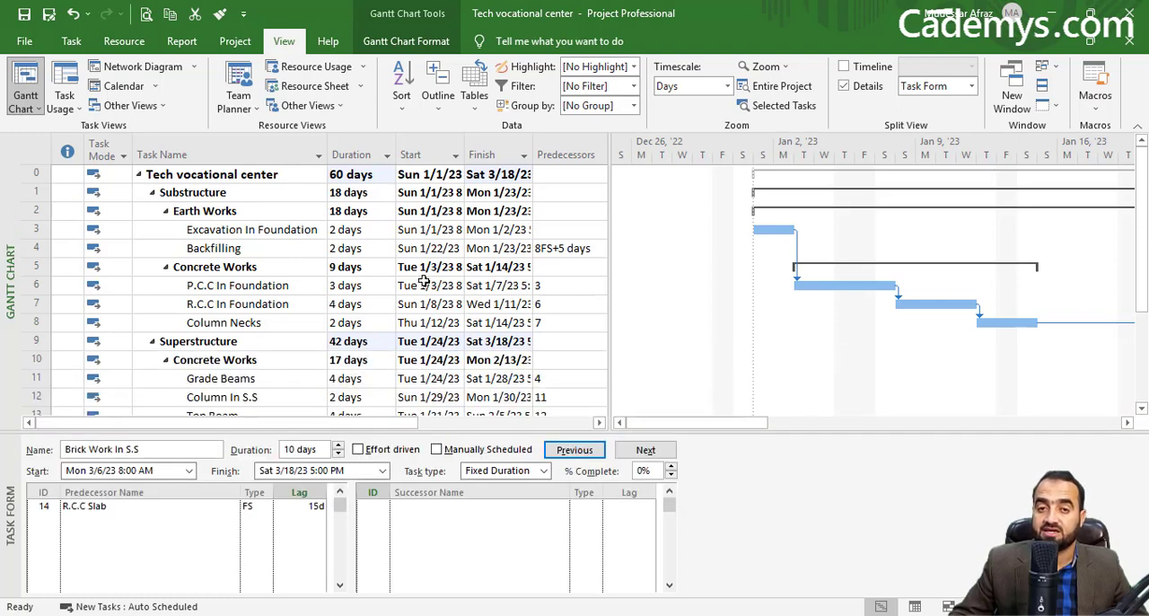